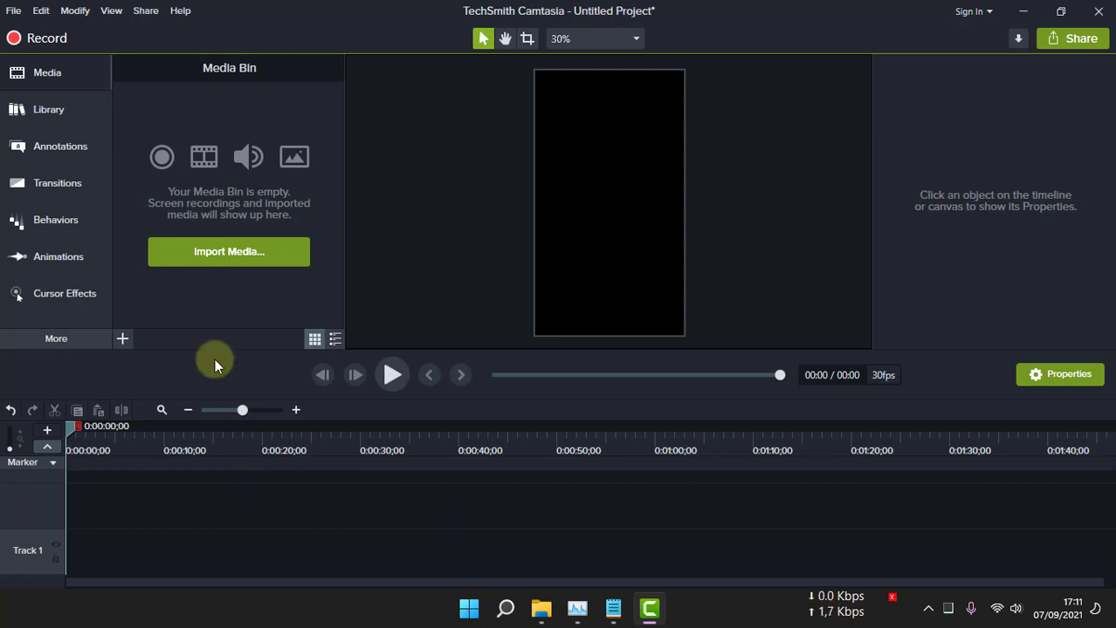
Step: Import the video 20210906_163023 from the Videos folder into the media bin
click(54, 78)
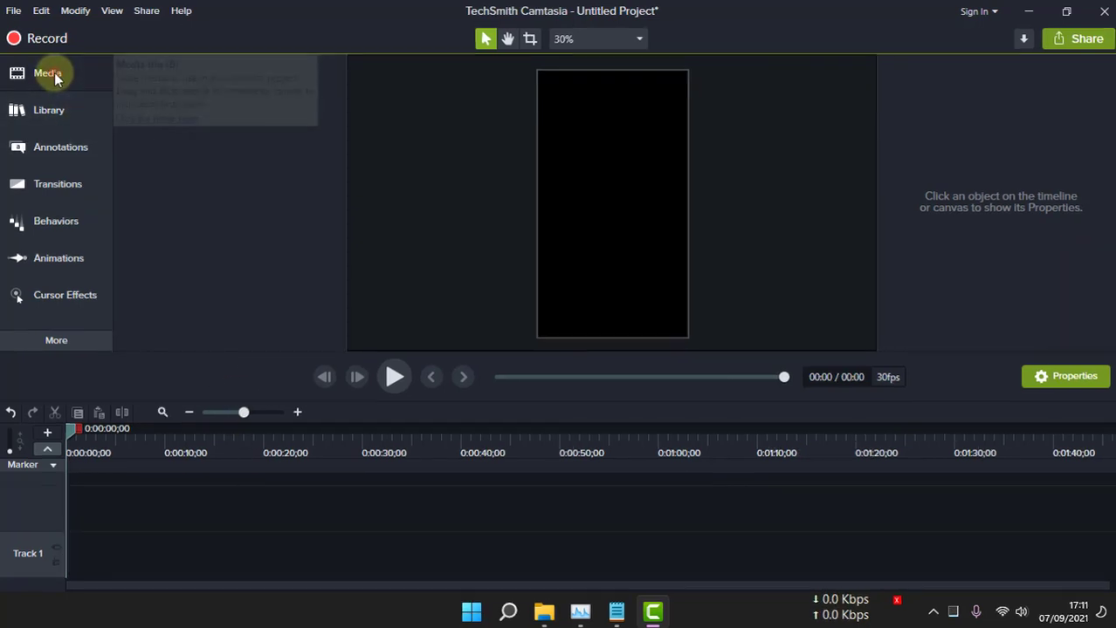
click(54, 78)
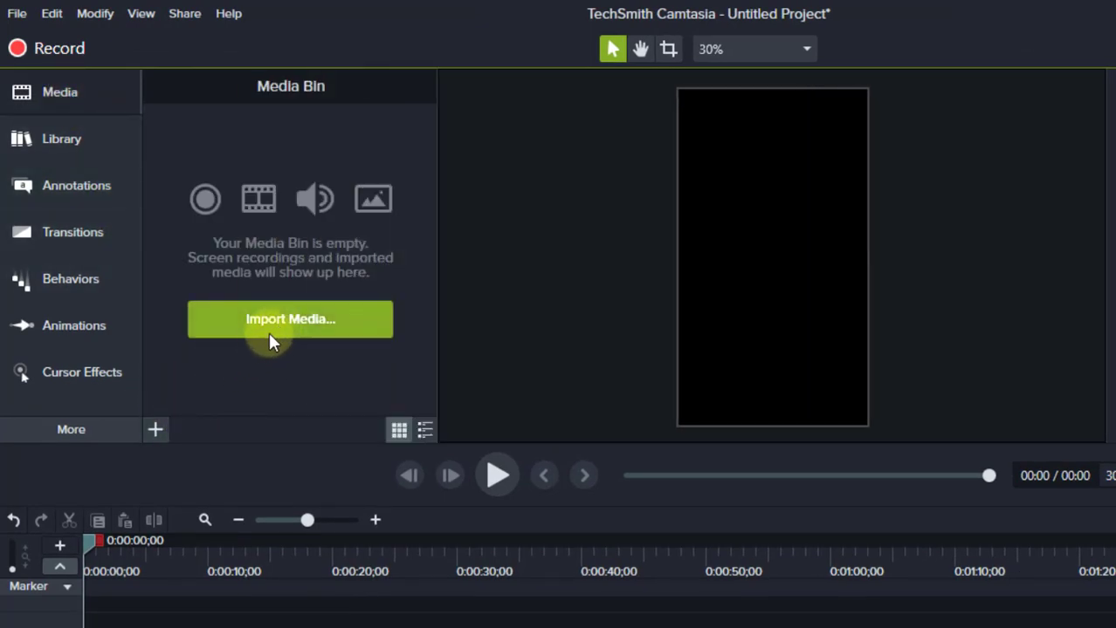
click(157, 430)
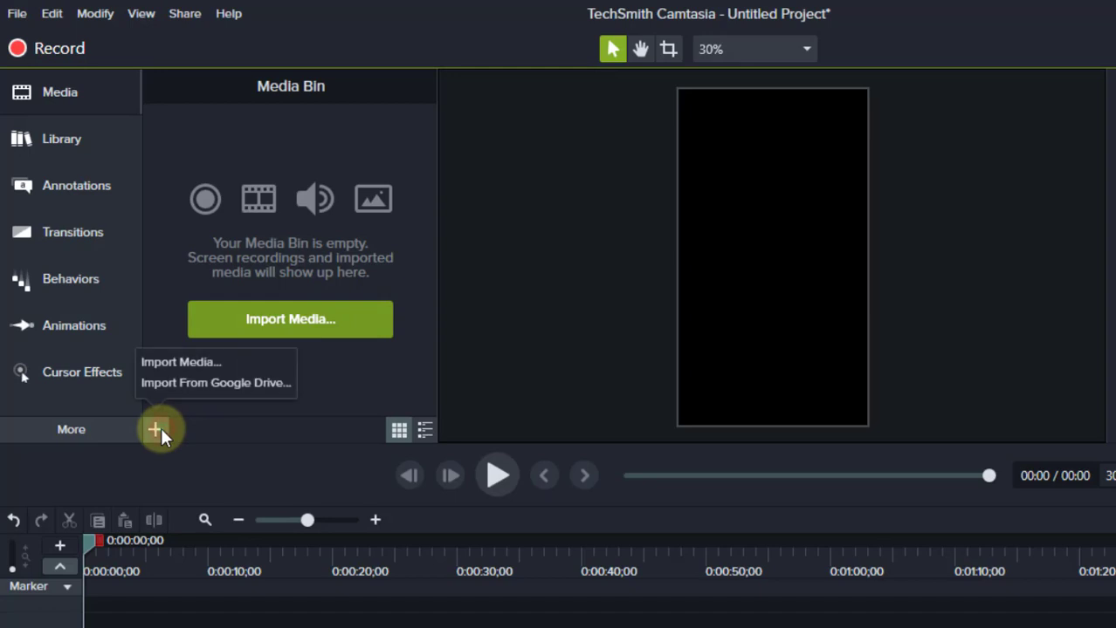
click(176, 363)
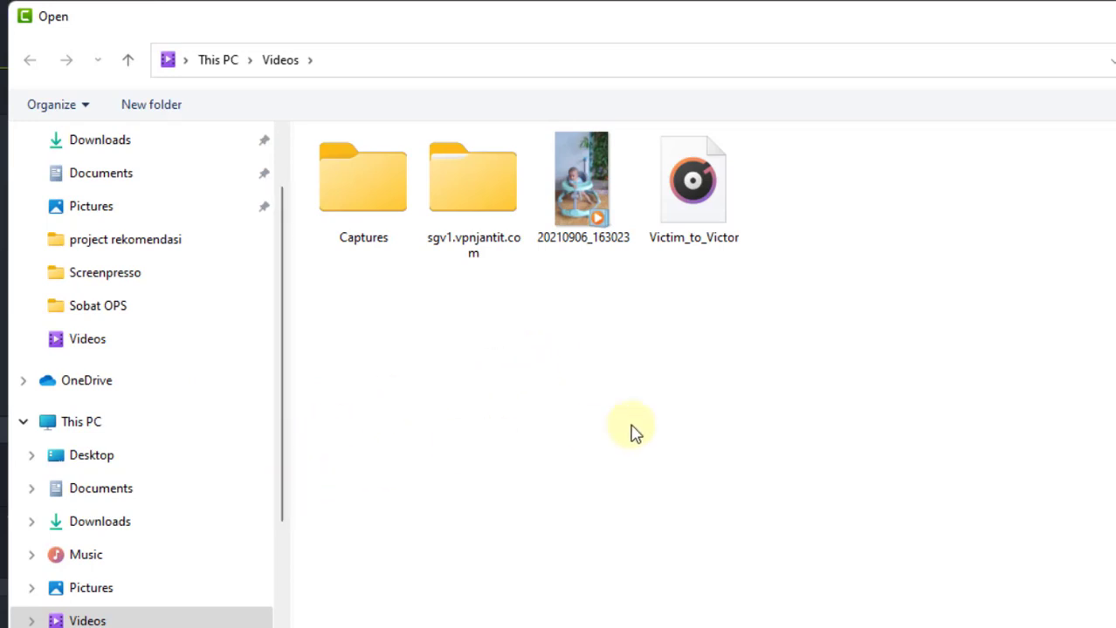
click(589, 172)
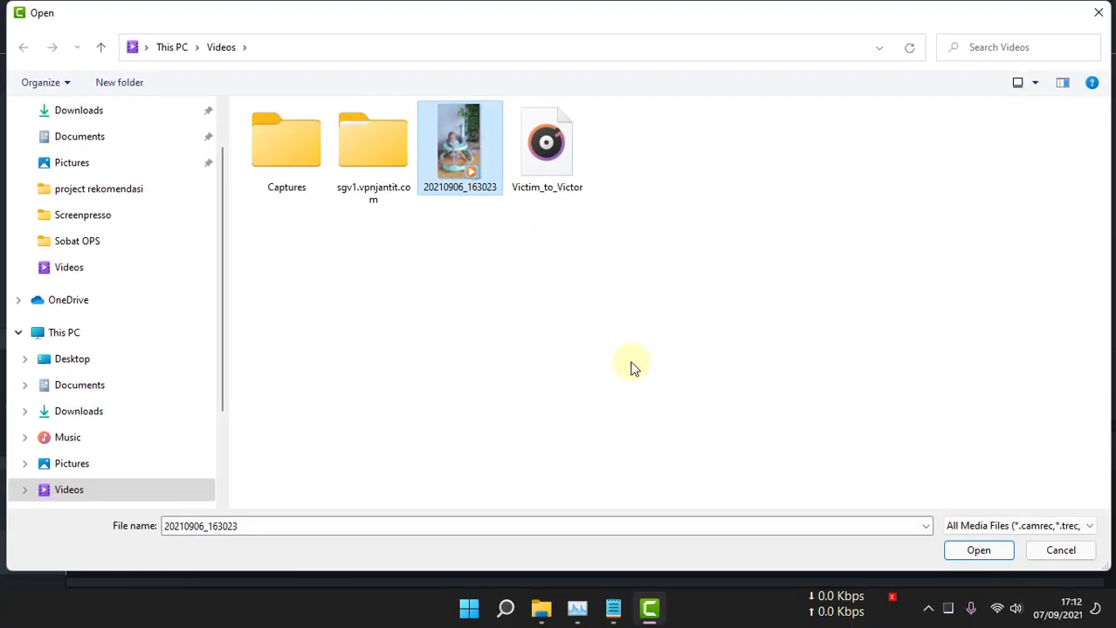
click(955, 550)
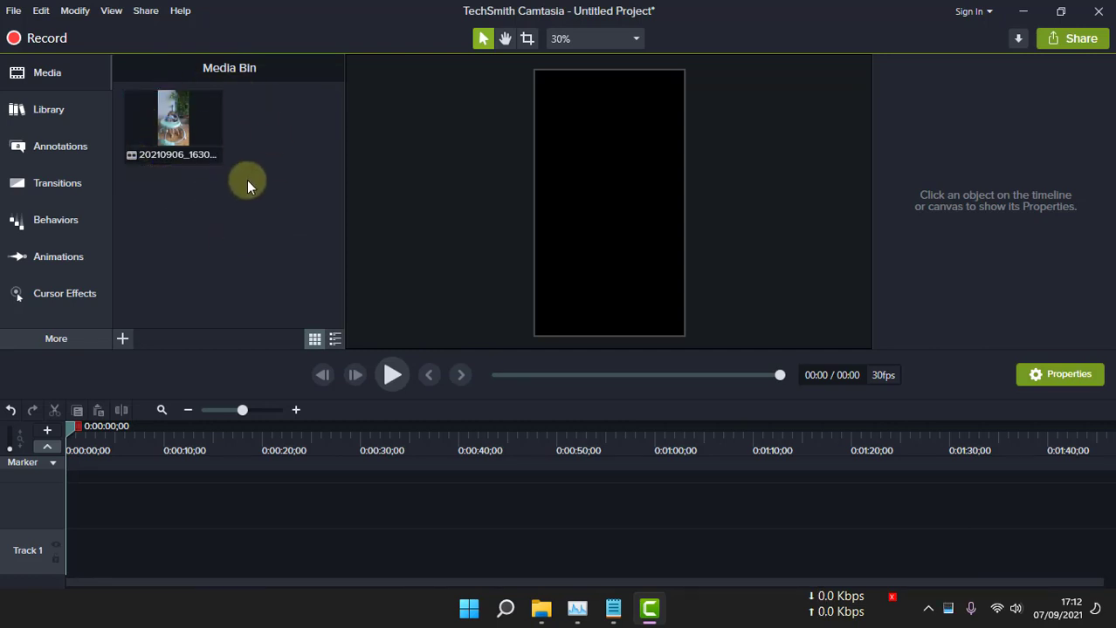
Step: Place the imported video 20210906_163023 at the start of Track 1
click(161, 141)
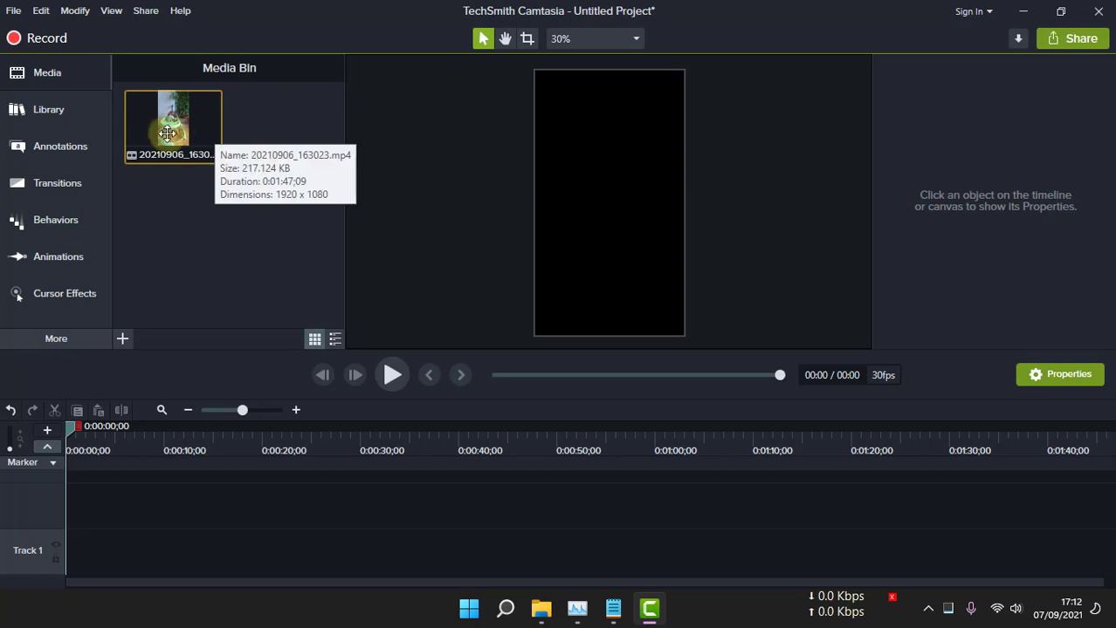
drag(169, 131, 27, 565)
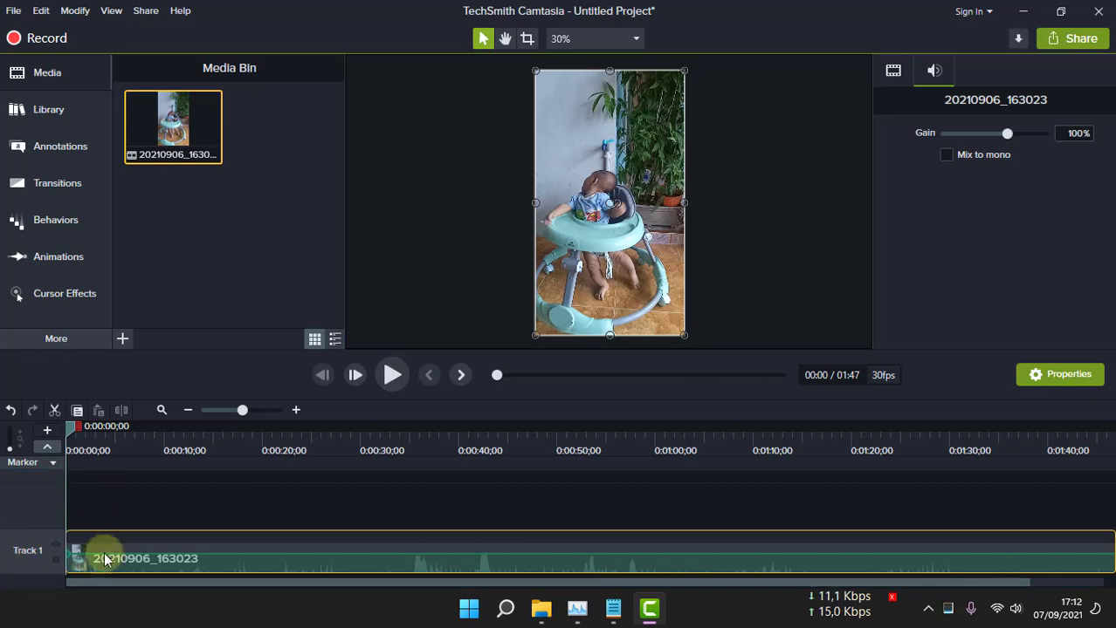
mouse_move(107, 566)
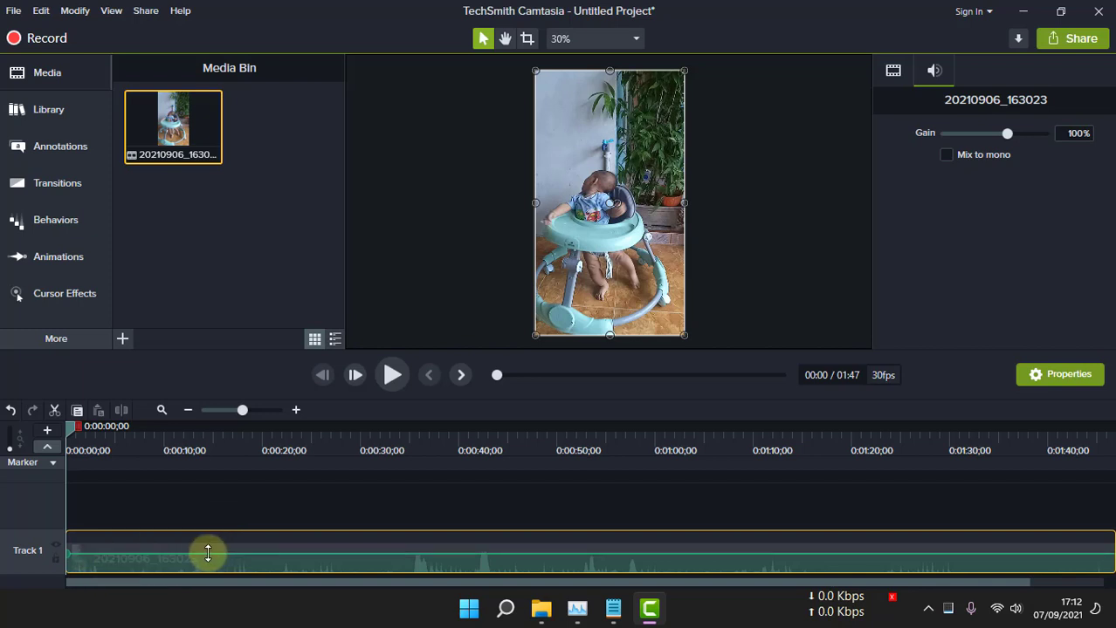
Step: Preview the middle of the Track 1 video and split the clip at 0:00:35;06
click(407, 447)
key(space)
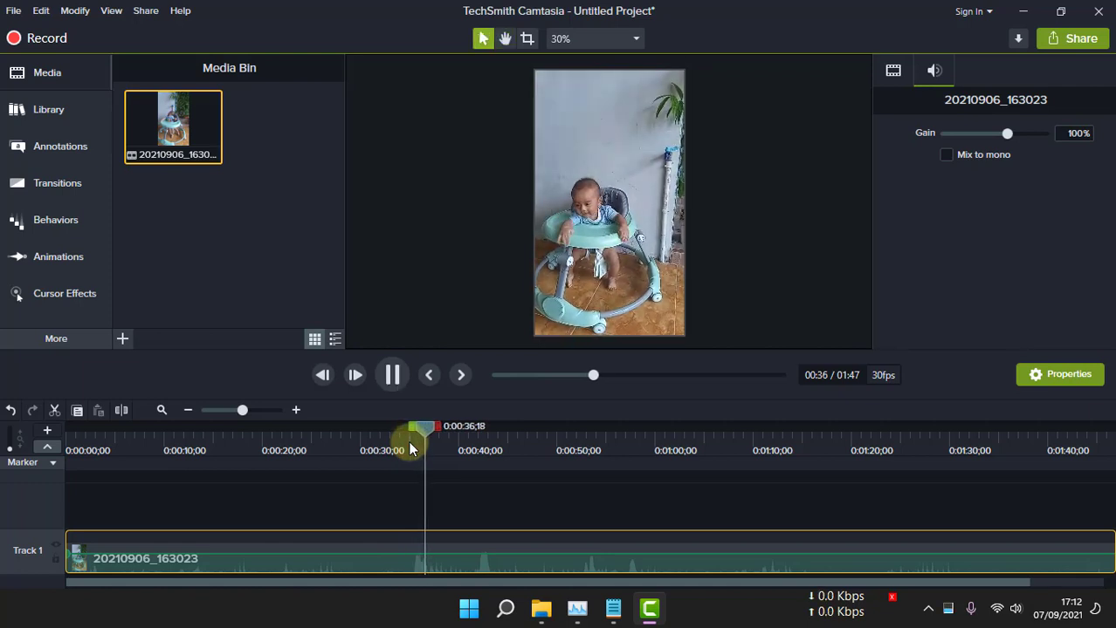
key(space)
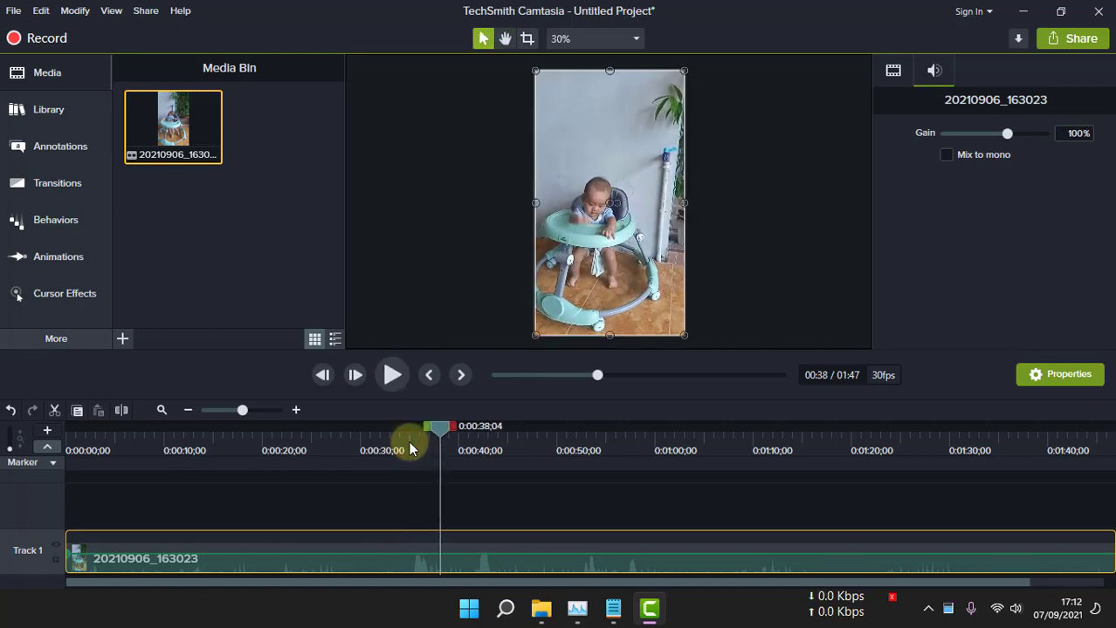
drag(440, 426, 413, 426)
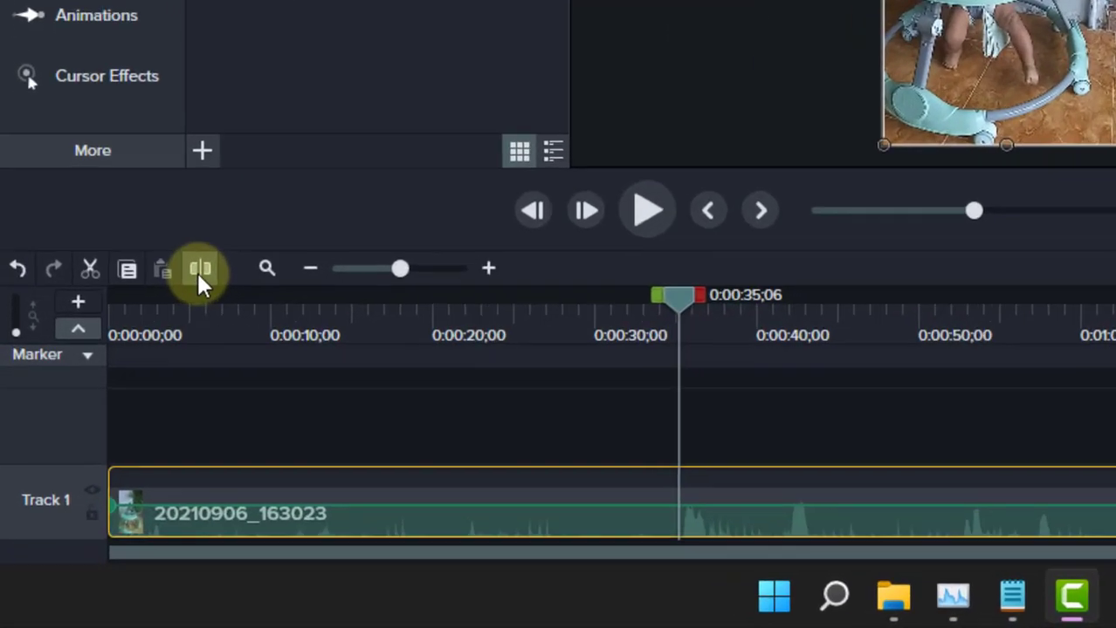
click(200, 270)
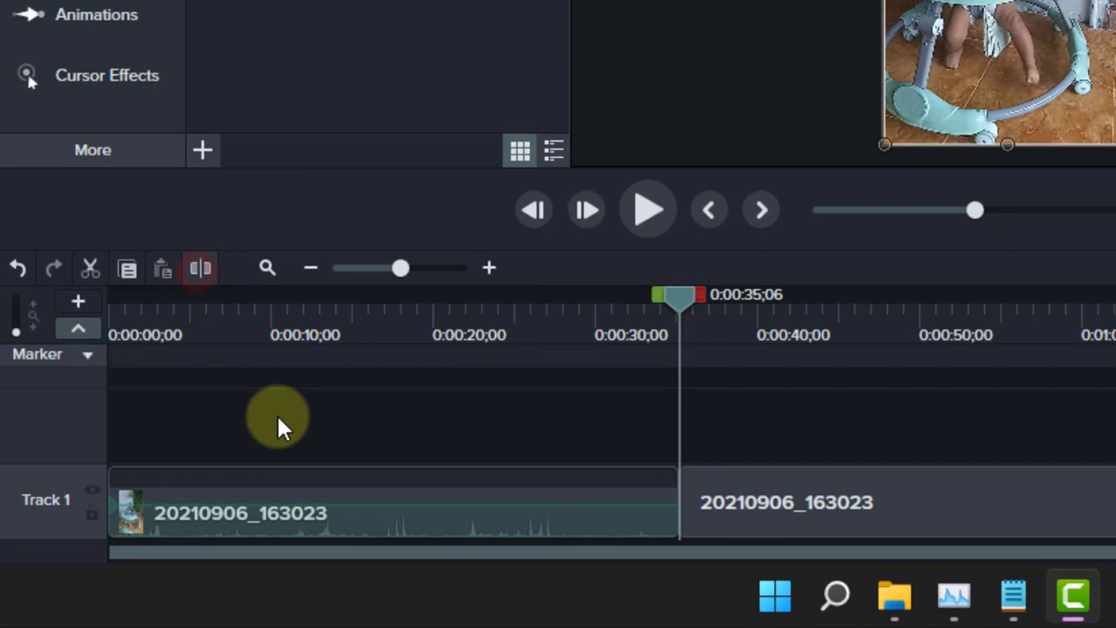
Step: Delete the section before the split and move the remaining clip to the start of Track 1
click(581, 522)
key(Delete)
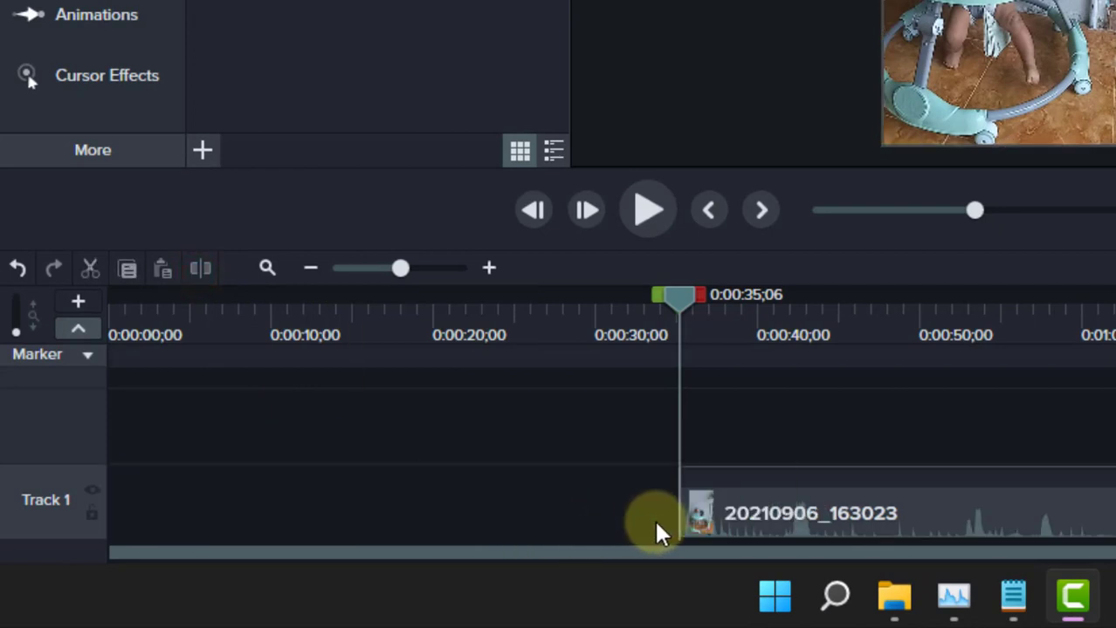
drag(811, 515, 87, 540)
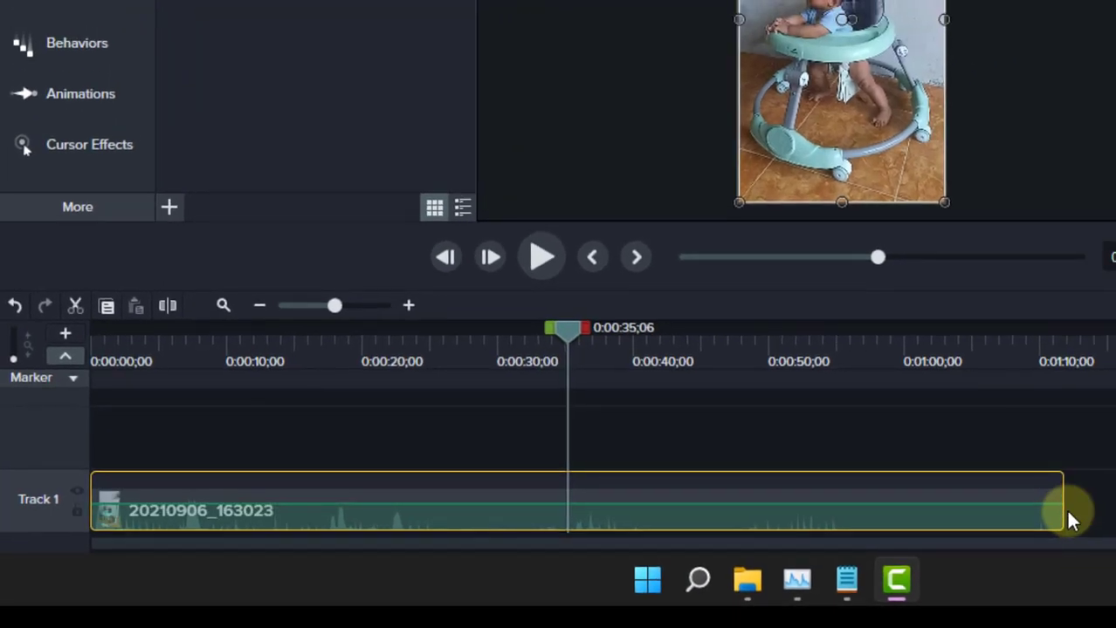
Step: Trim the end of the clip to a length of about 24 seconds and preview it from the start
drag(1063, 518, 420, 521)
drag(564, 333, 30, 390)
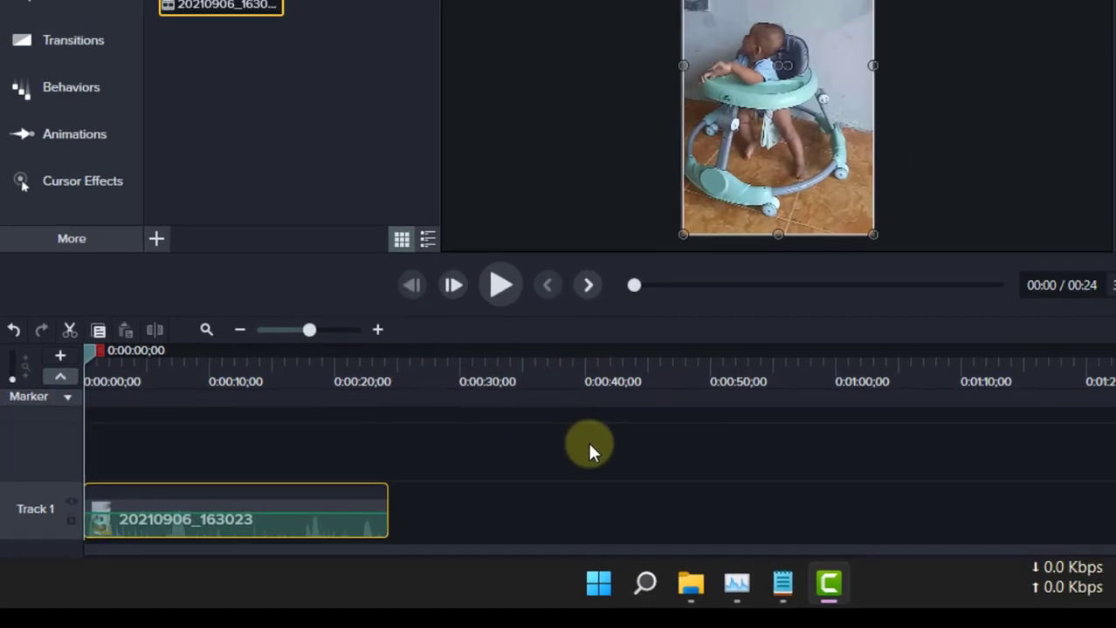
key(space)
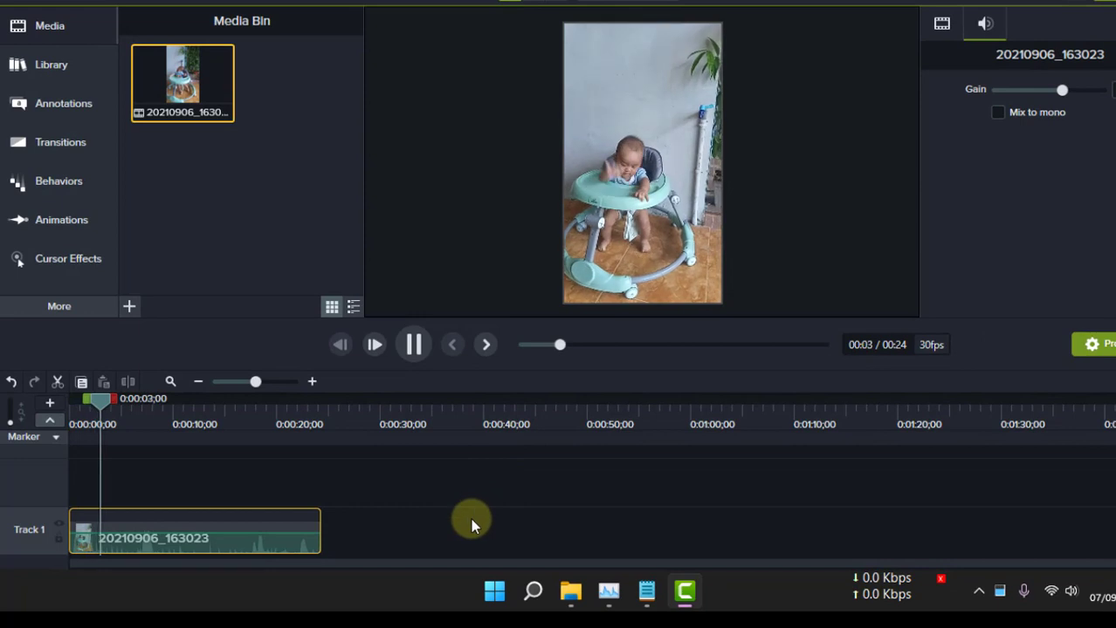
key(space)
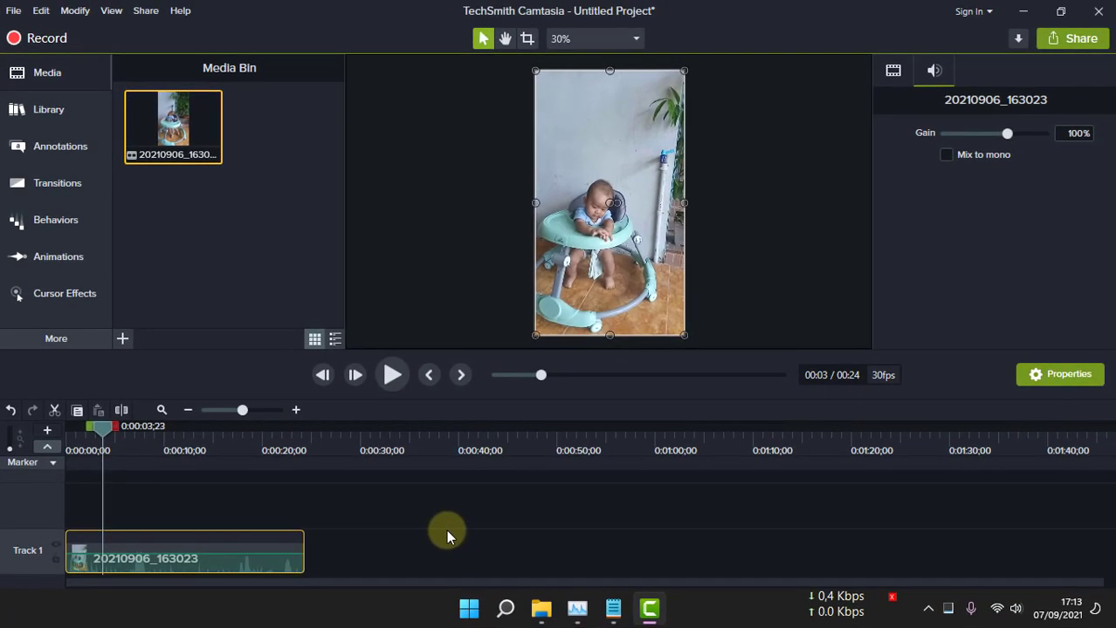
Step: Mute the trimmed clip by lowering its audio gain to the minimum
click(367, 510)
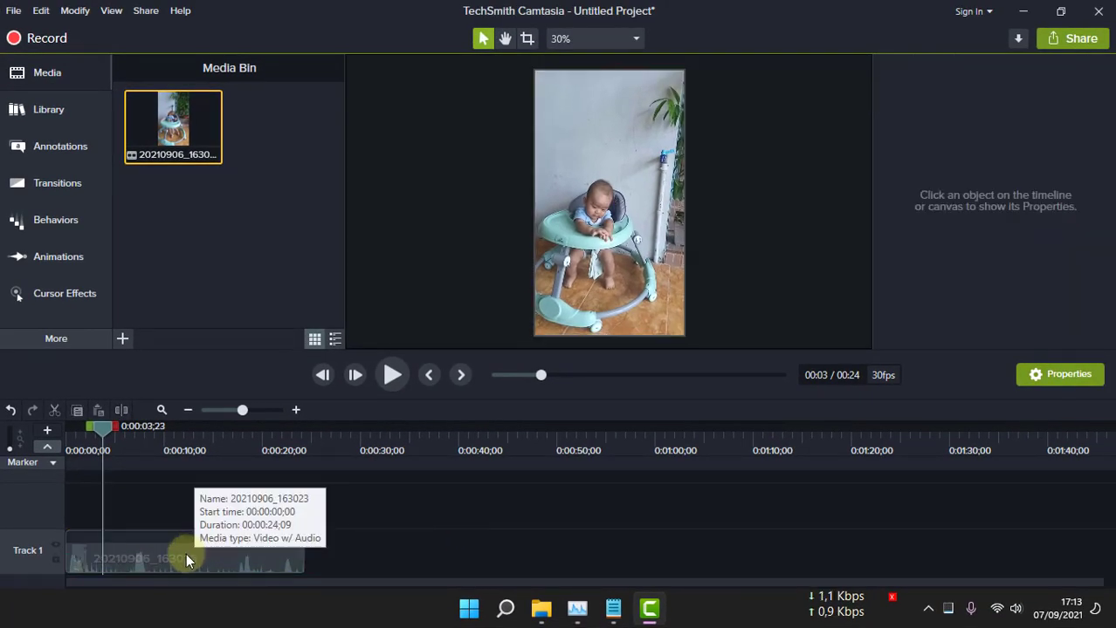
click(152, 559)
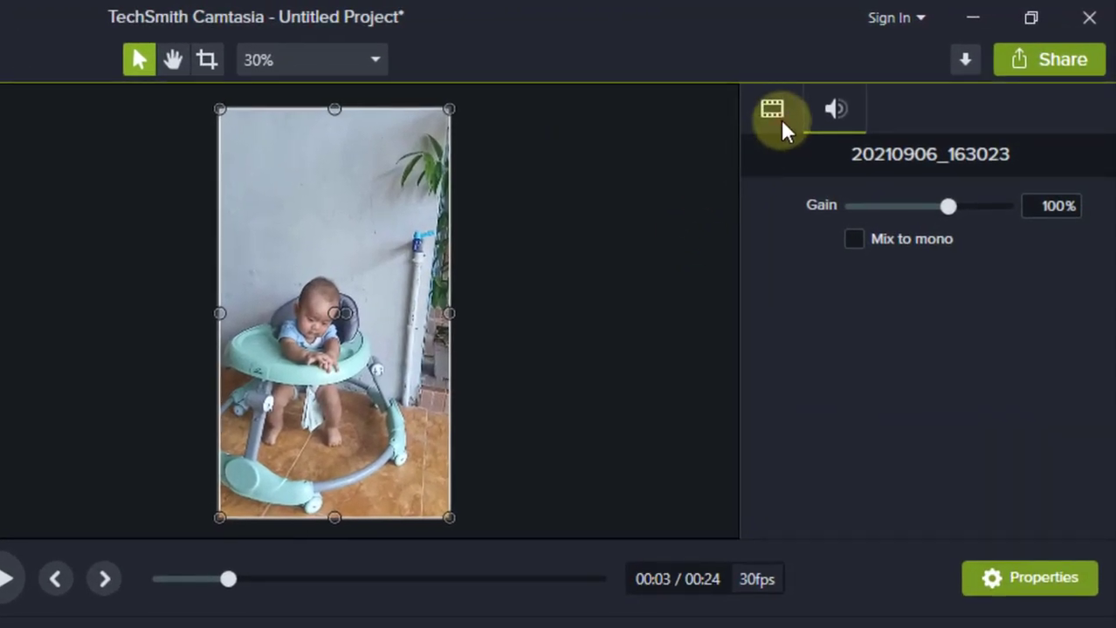
click(773, 112)
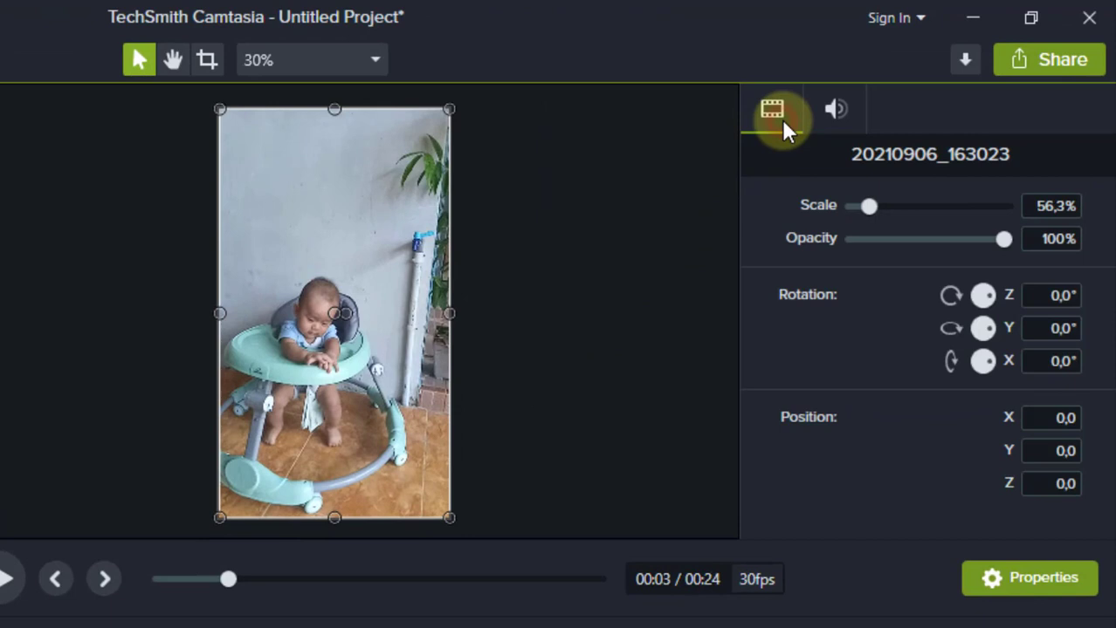
click(841, 111)
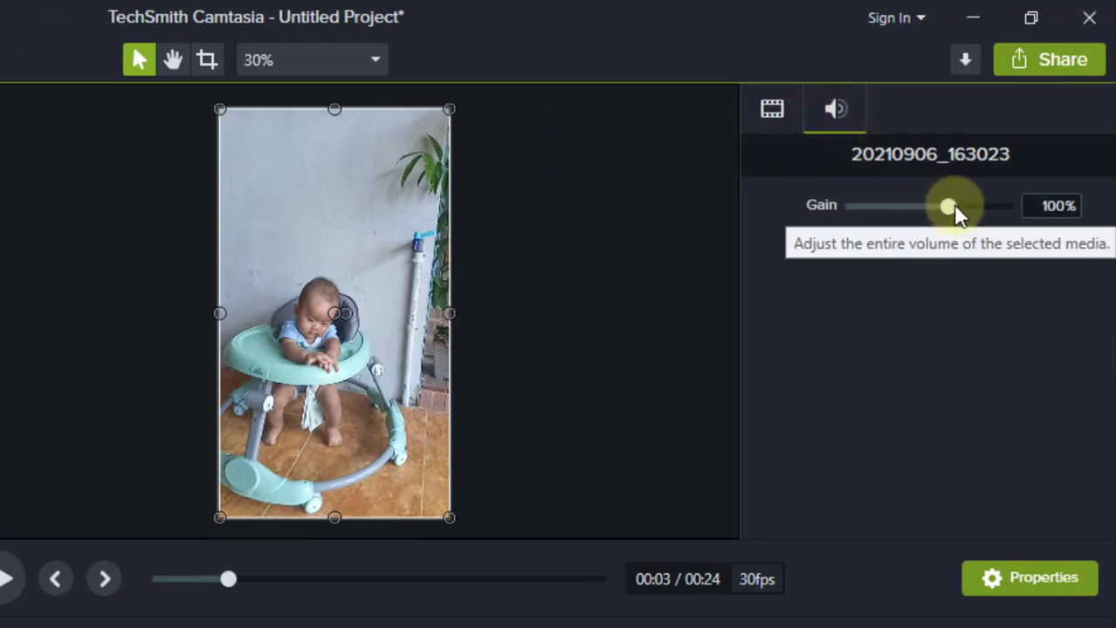
drag(953, 204, 849, 199)
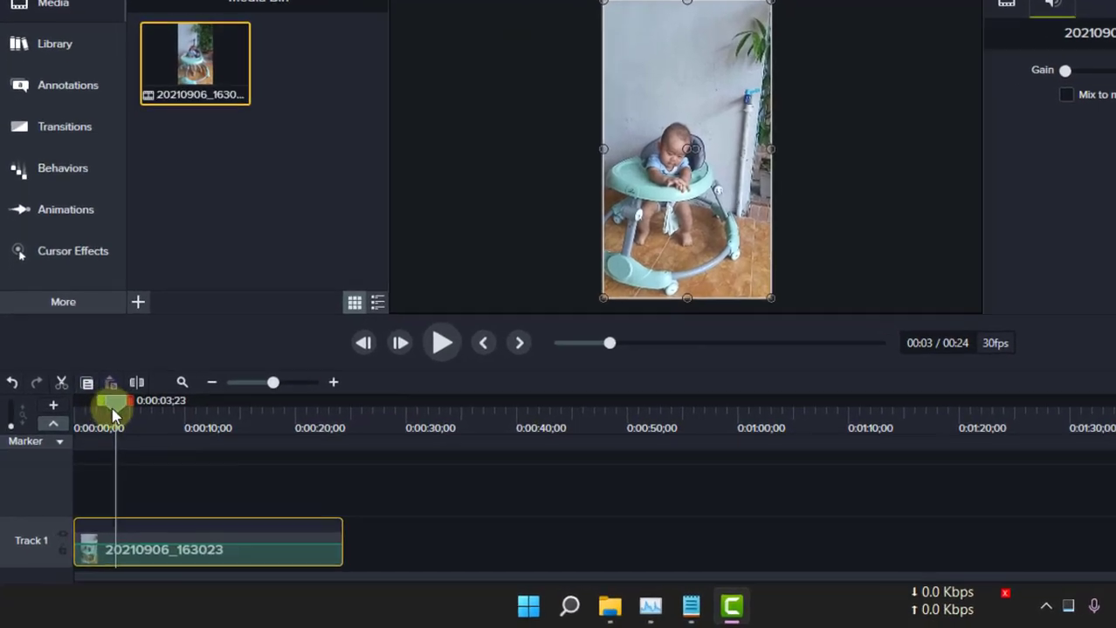
Step: Play the muted clip from the beginning of the timeline to check its sound
drag(114, 416, 57, 417)
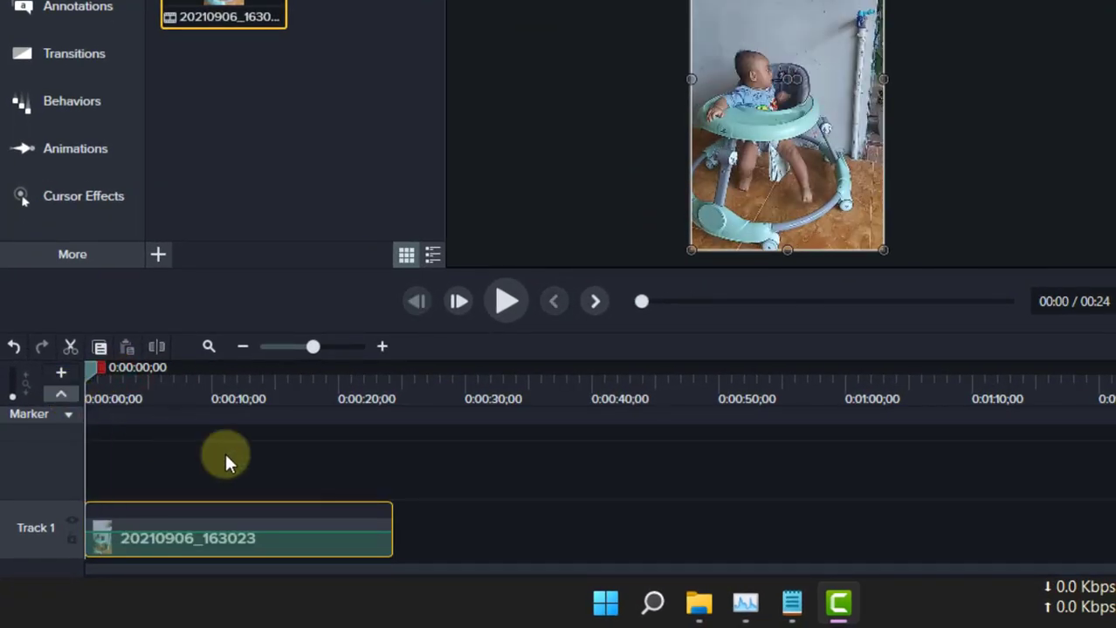
key(space)
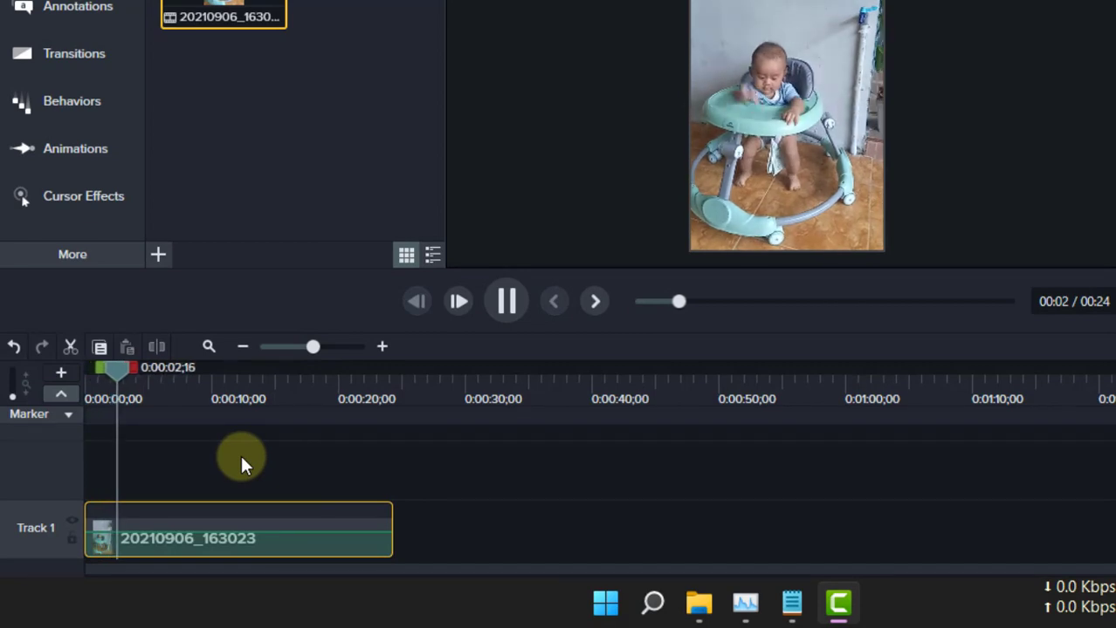
key(space)
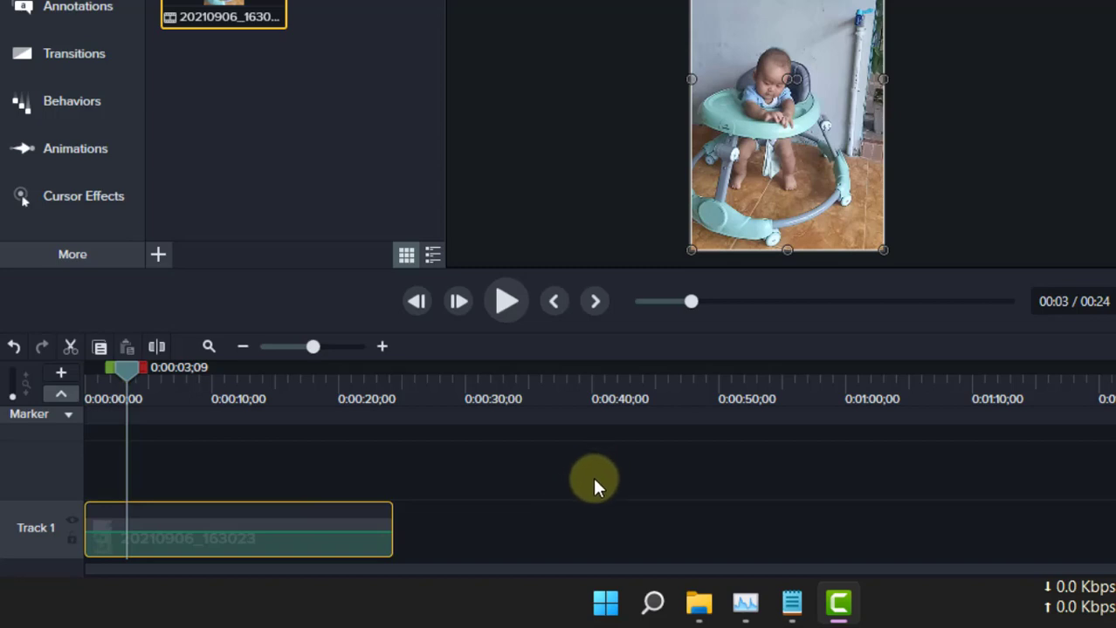
click(508, 472)
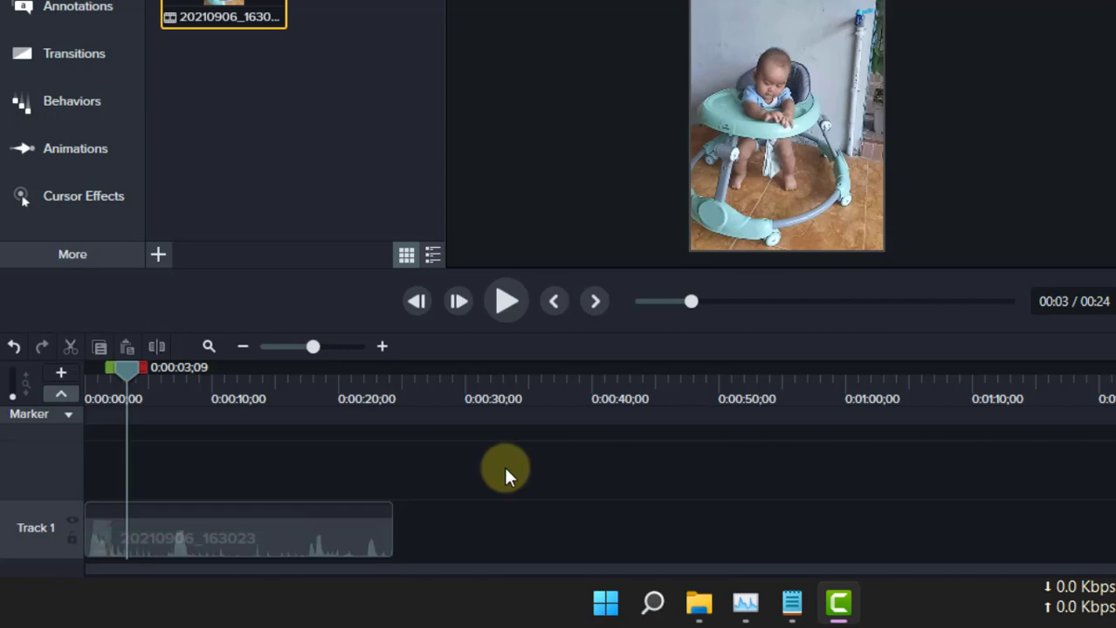
Step: Play the clip from the start again to hear its original audio
drag(125, 368, 67, 369)
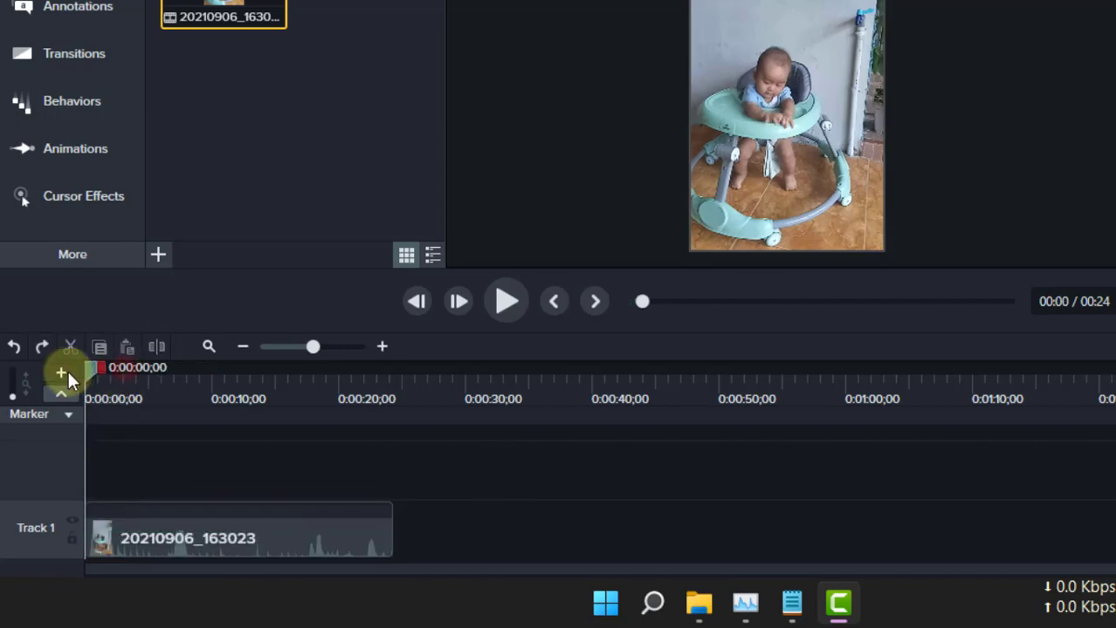
key(space)
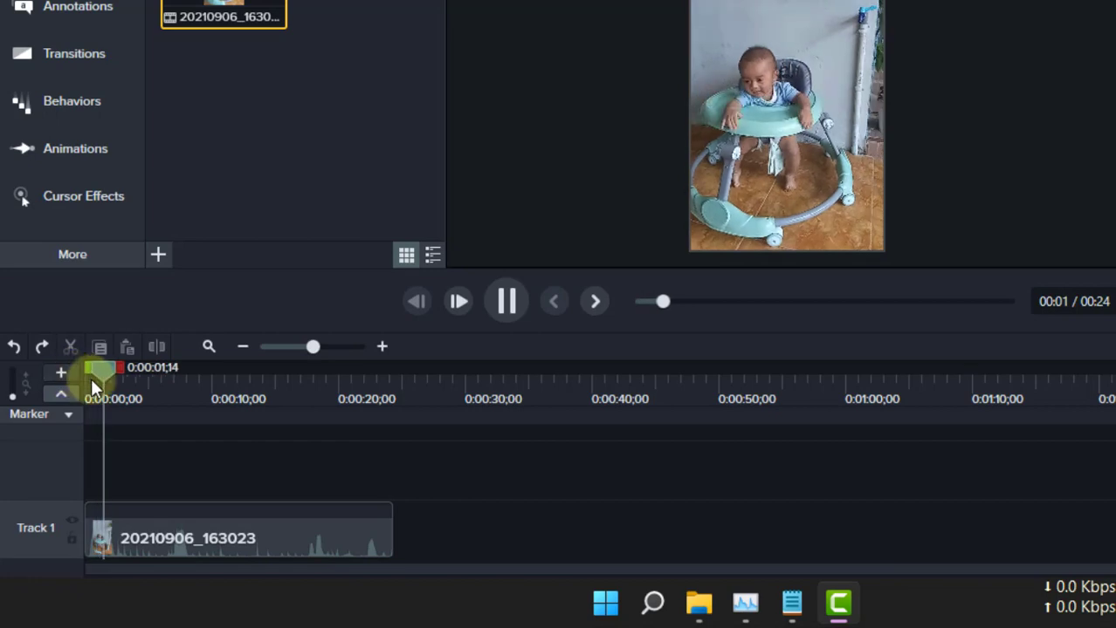
key(space)
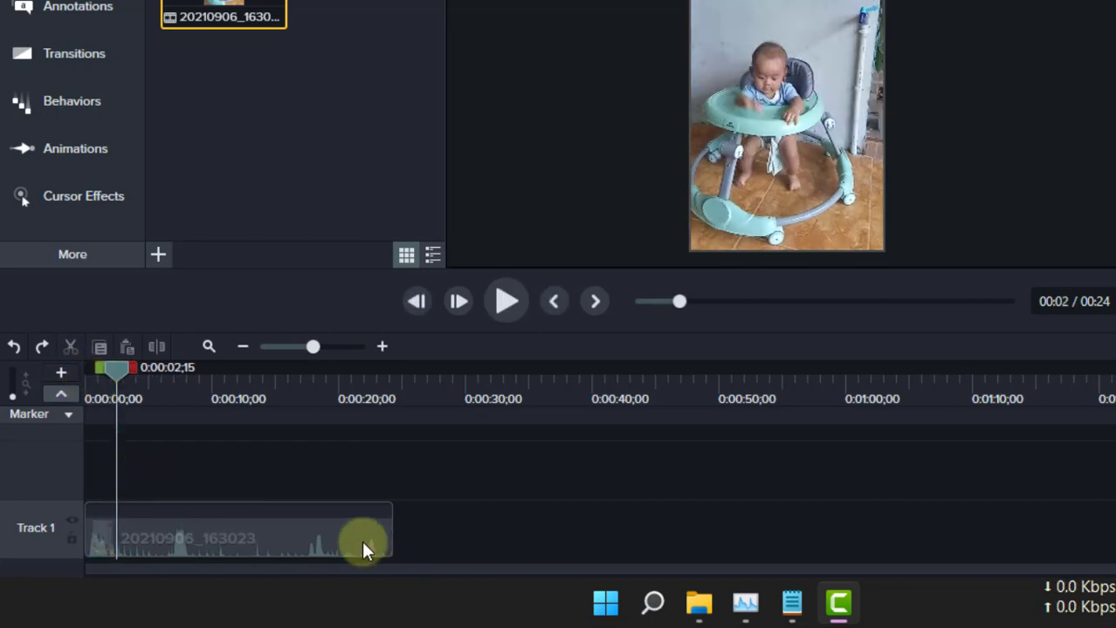
click(280, 540)
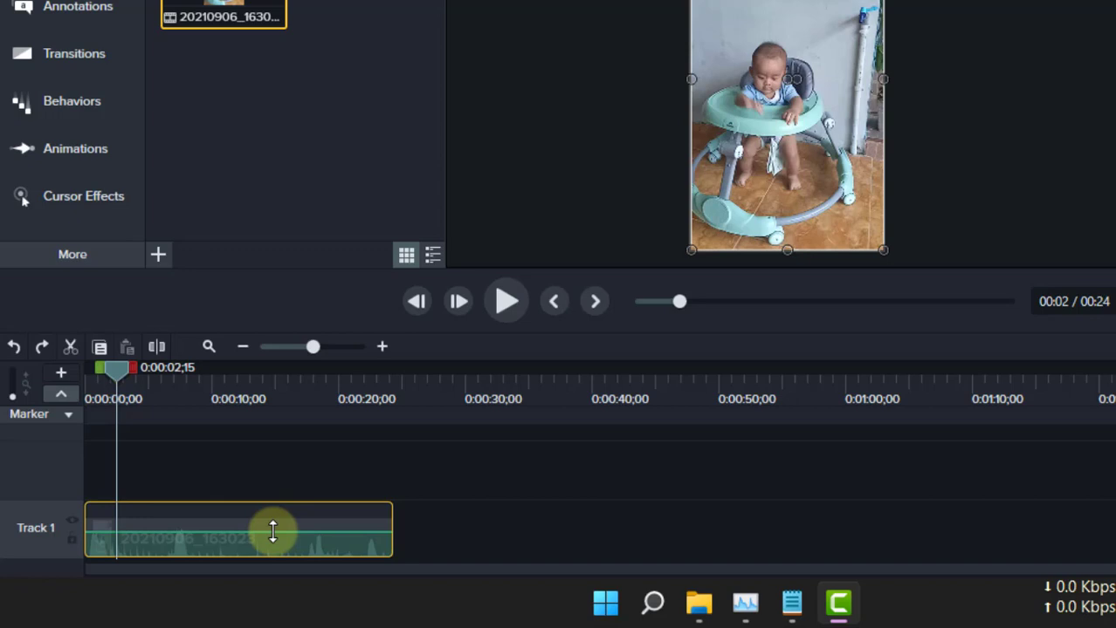
right_click(299, 548)
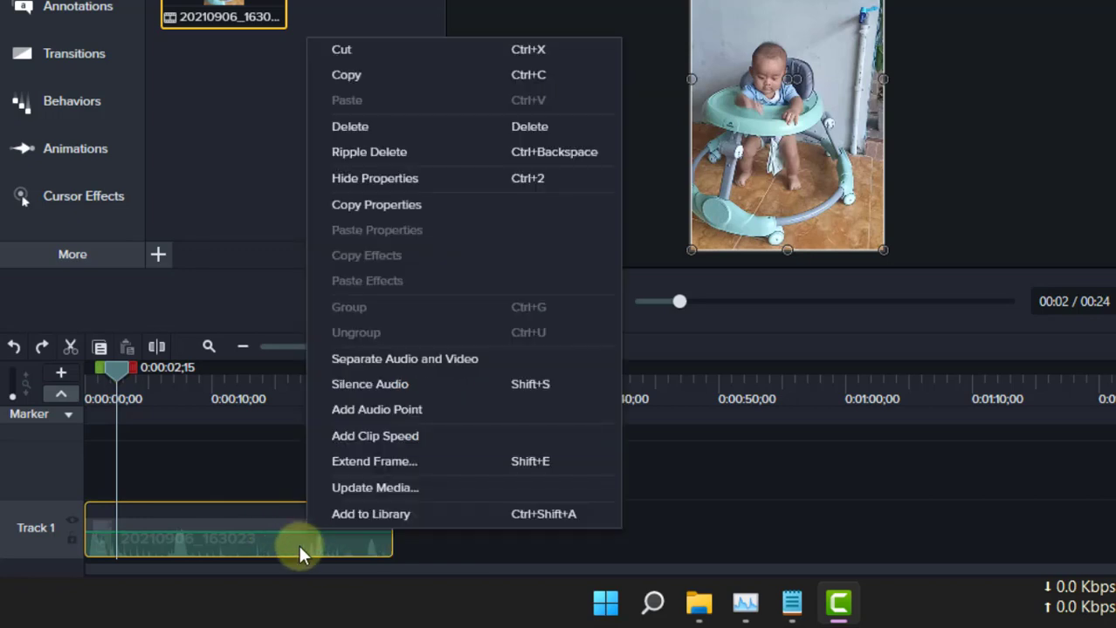
key(Escape)
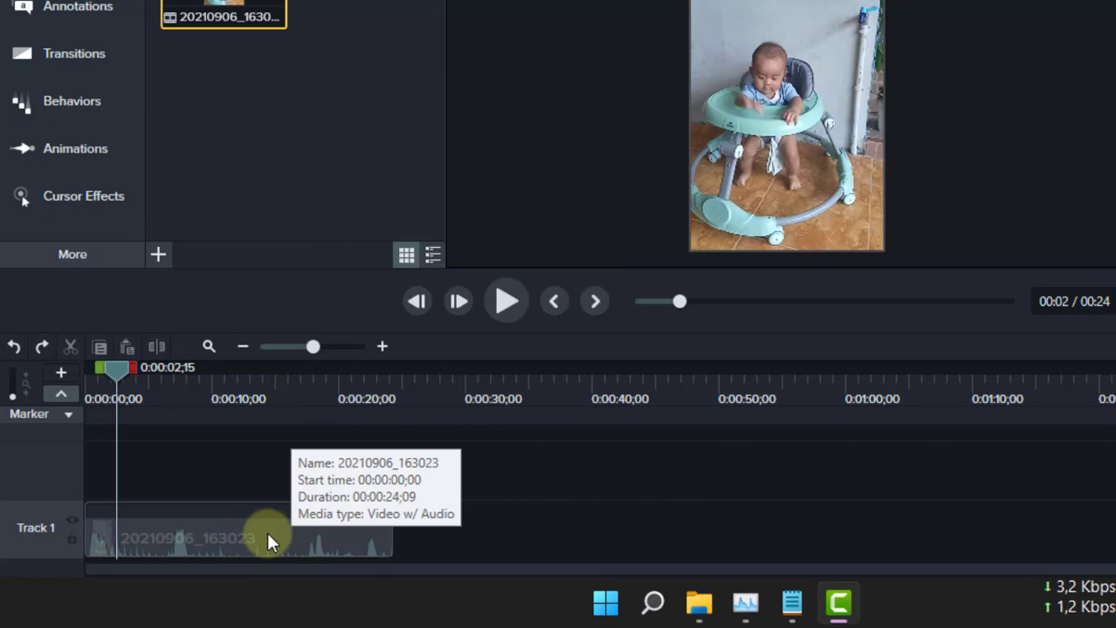
right_click(267, 536)
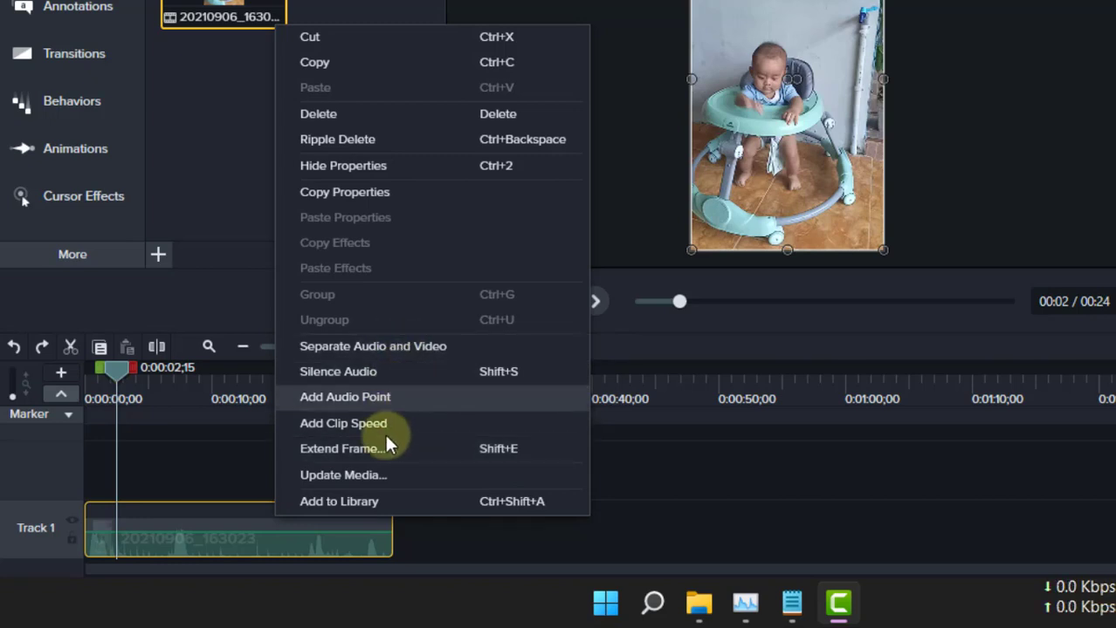
click(241, 534)
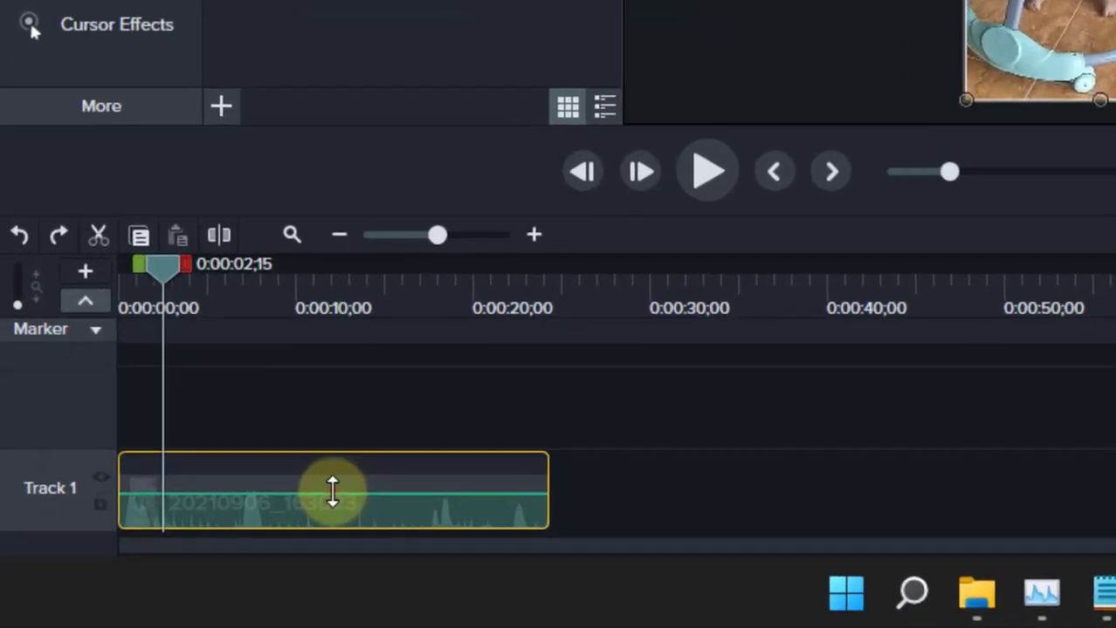
Step: Silence the clip on Track 1 by lowering its audio level line to the minimum, and play it from the start
drag(243, 527, 234, 565)
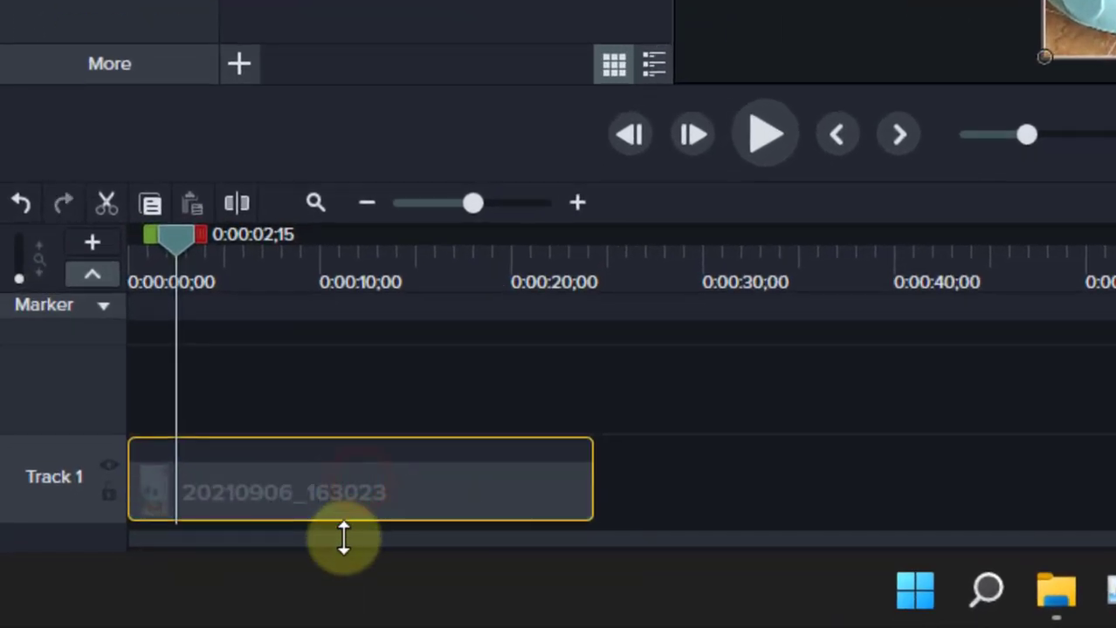
drag(175, 234, 131, 237)
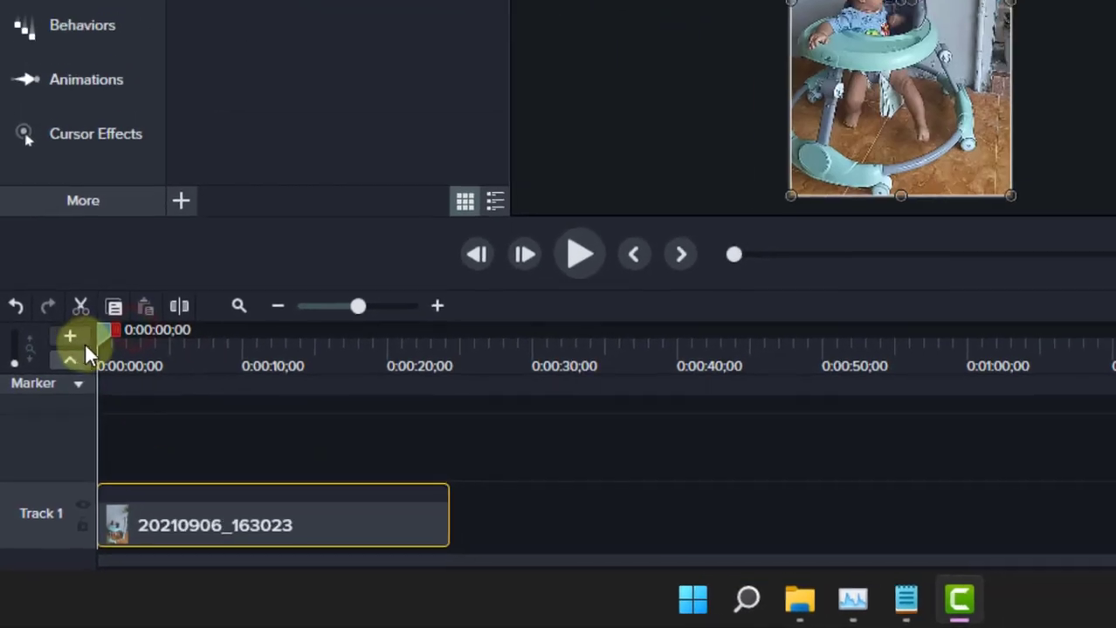
key(space)
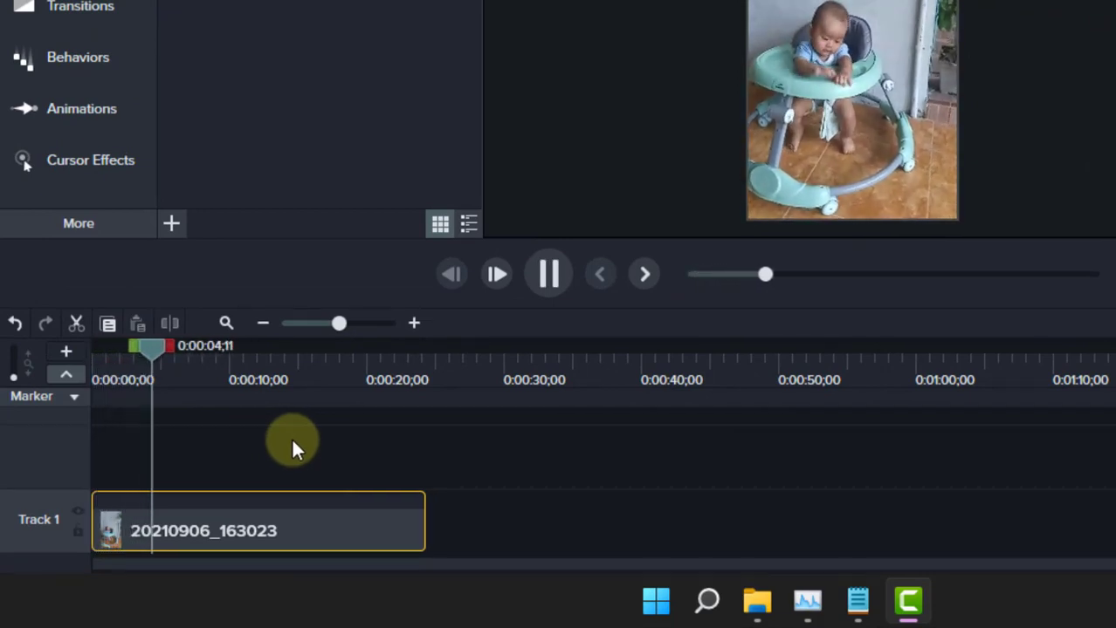
key(space)
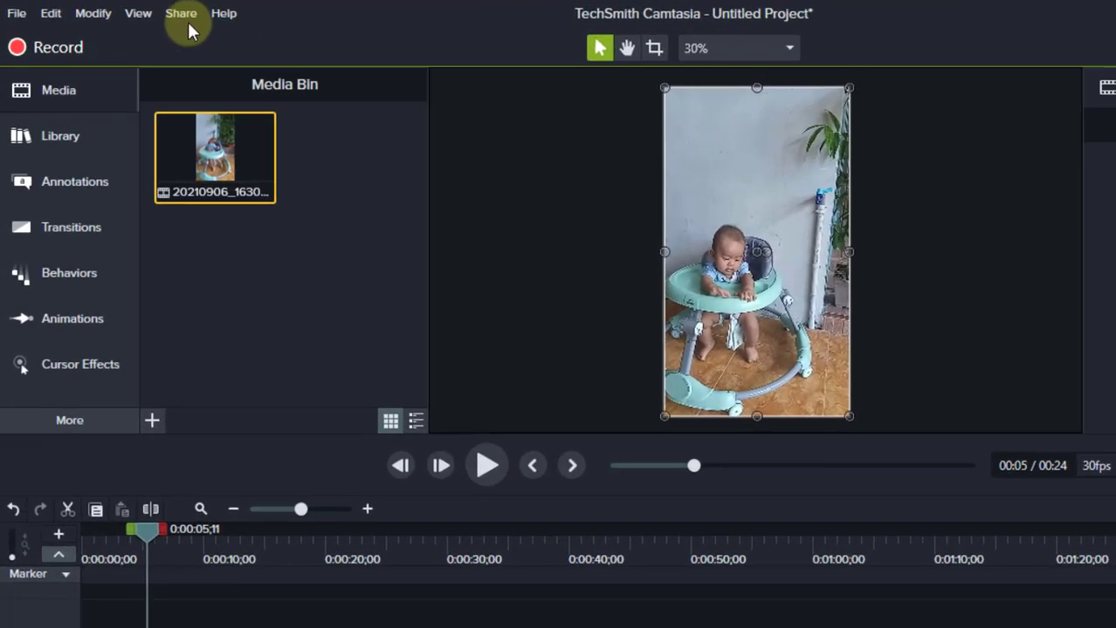
Step: Produce the timeline as a local video with the MP4 only (up to 480p) preset, named Coba 3
click(185, 16)
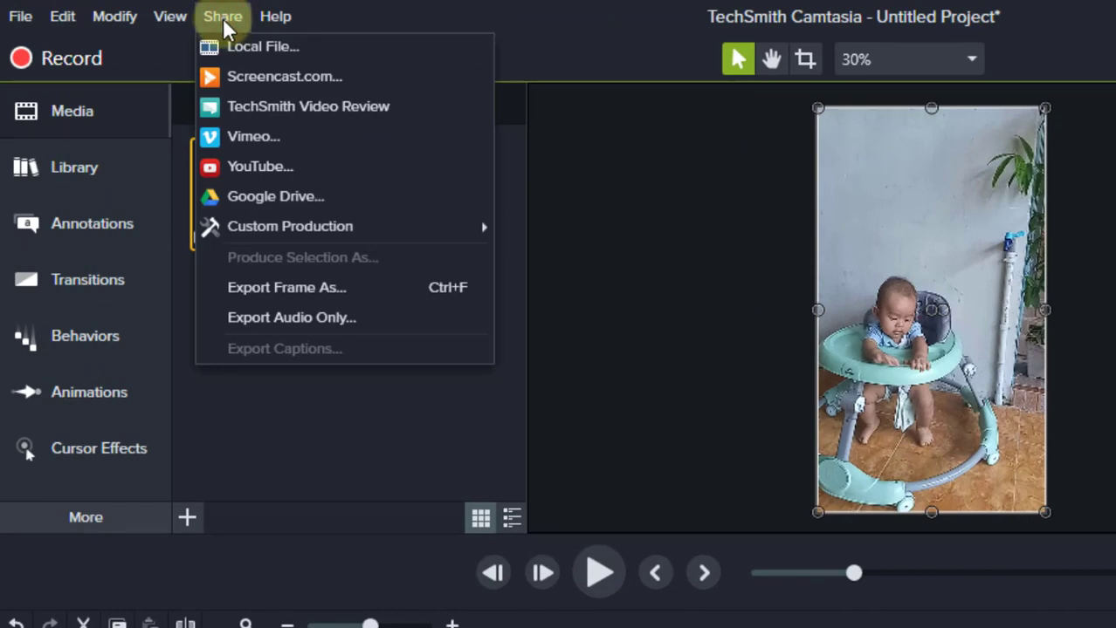
click(232, 43)
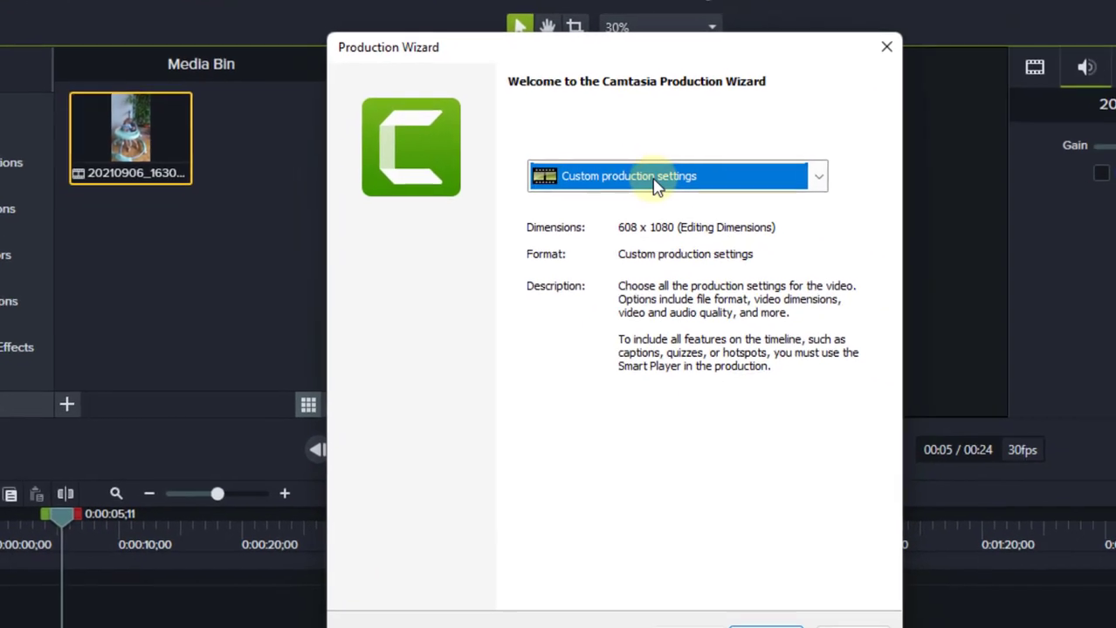
click(832, 225)
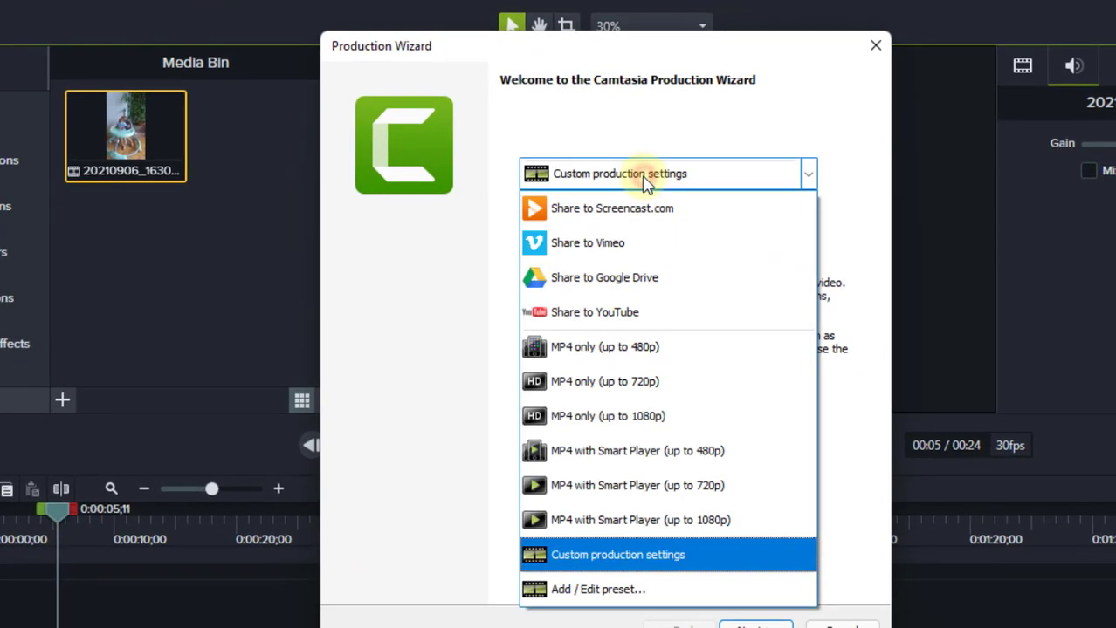
click(625, 364)
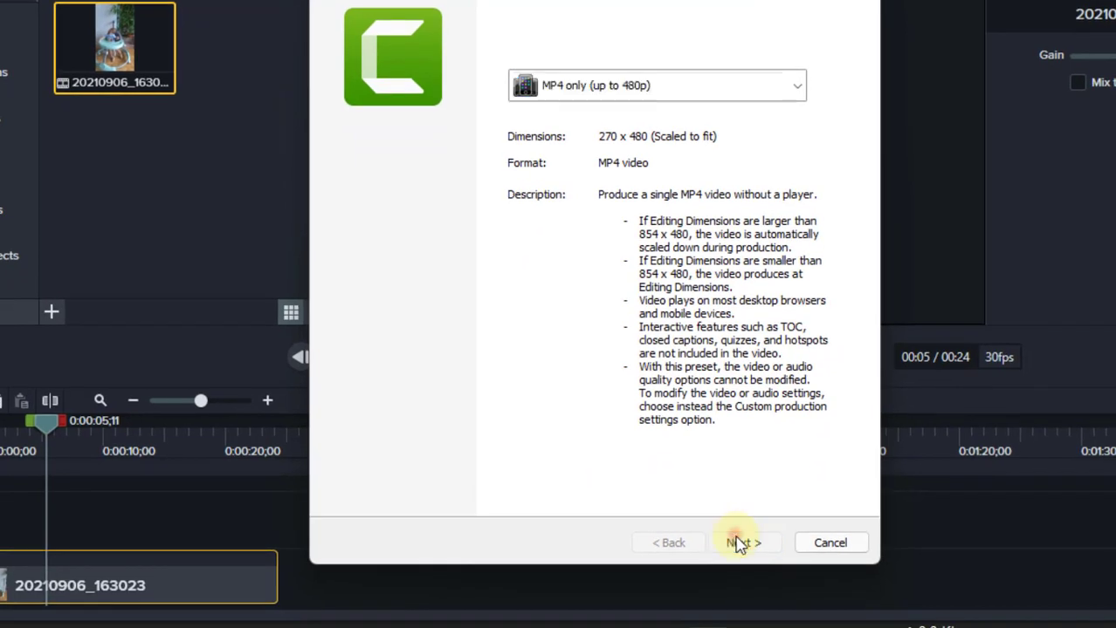
click(748, 597)
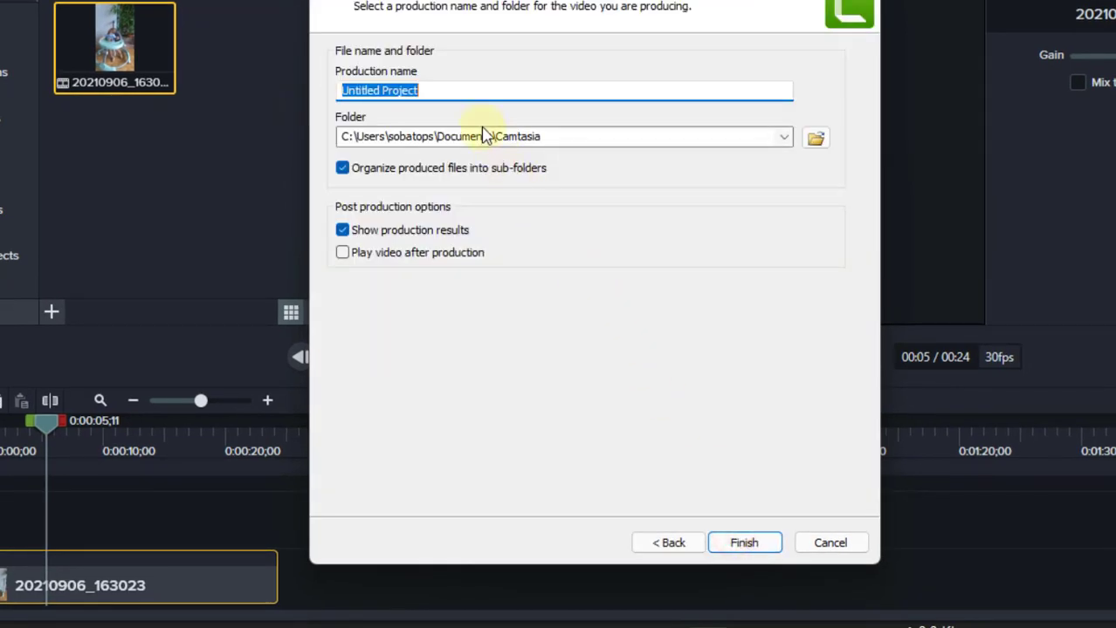
text(Coba 3)
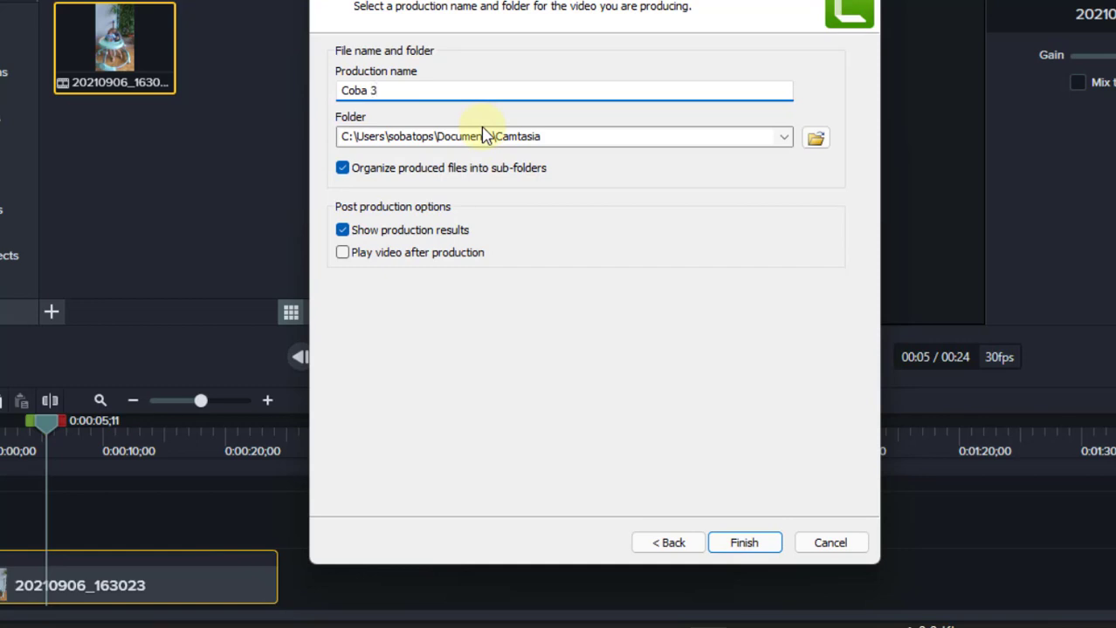
click(724, 541)
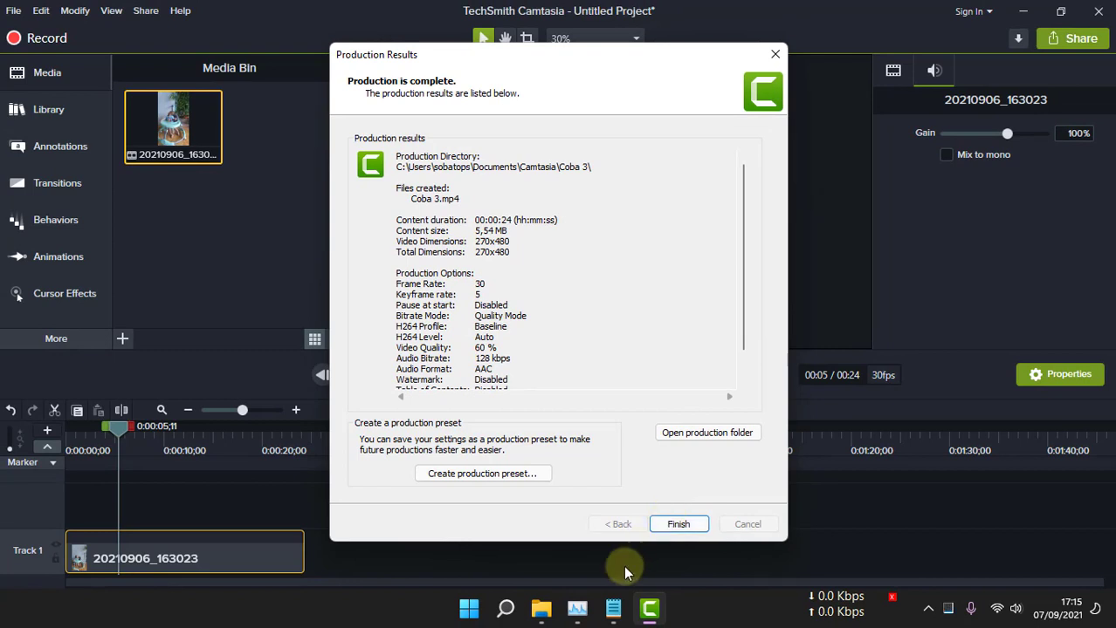
Step: Play the original 20210906_163023 video from the Videos folder at several points to hear its audio, and close the player
click(541, 611)
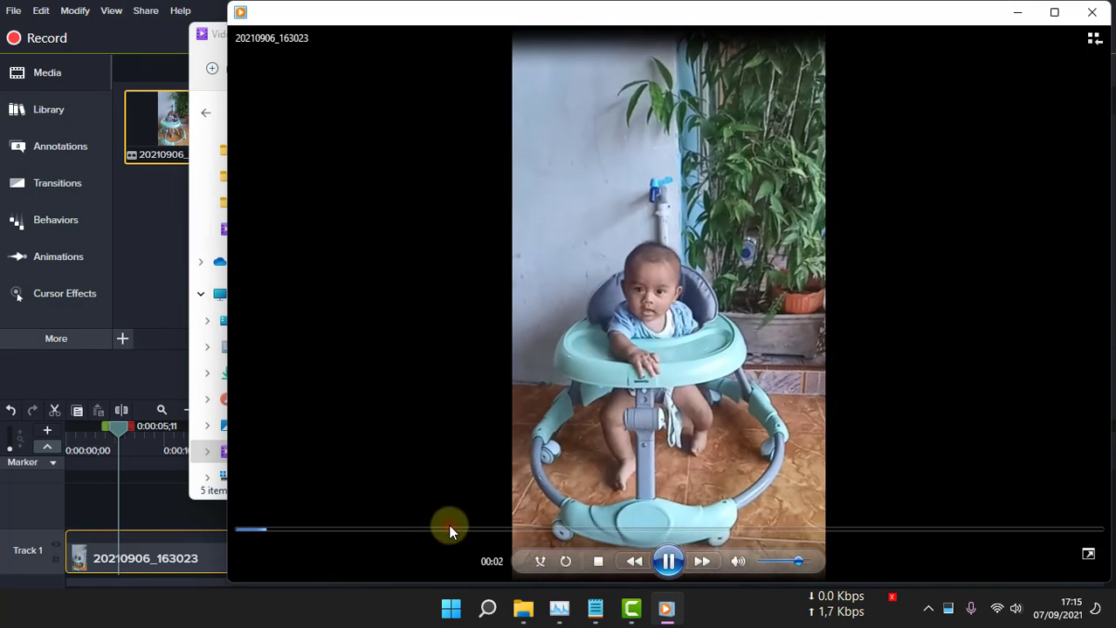
click(449, 530)
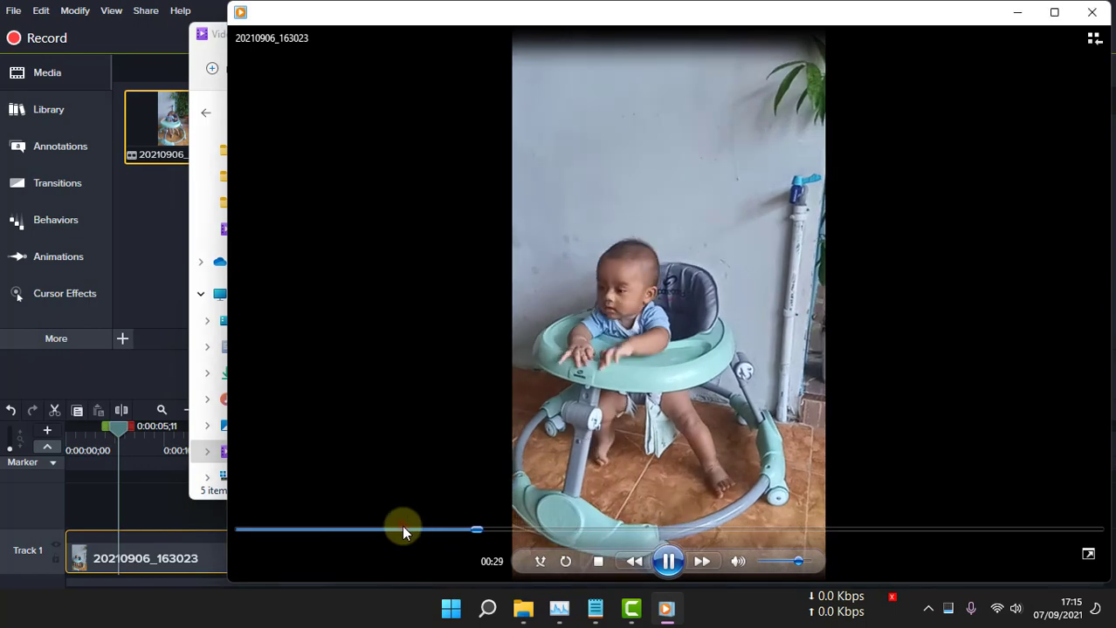
click(408, 530)
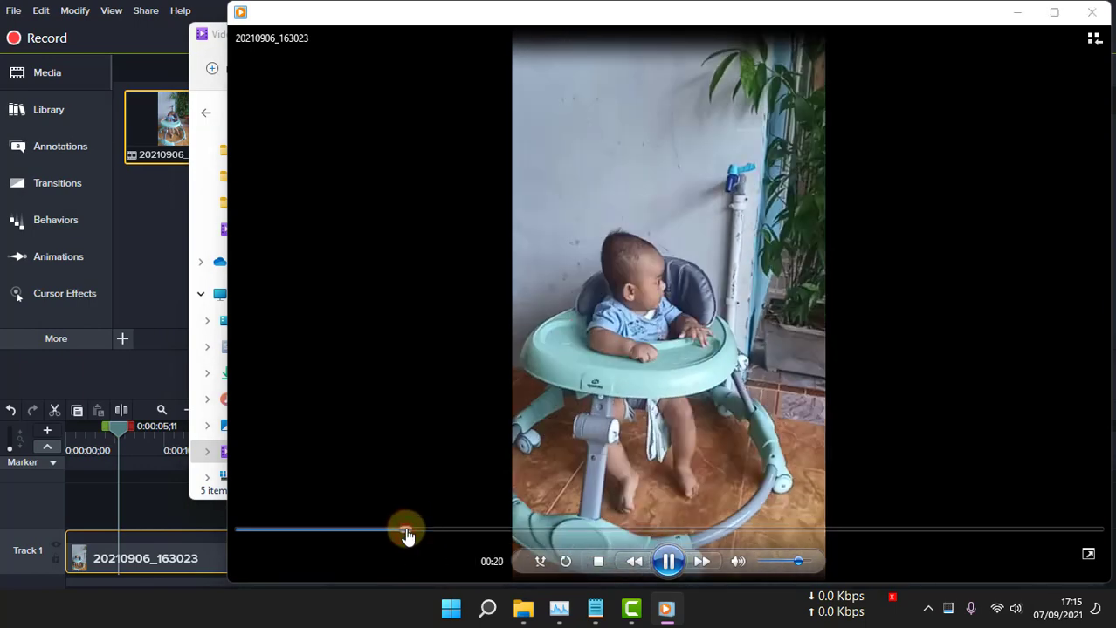
click(468, 530)
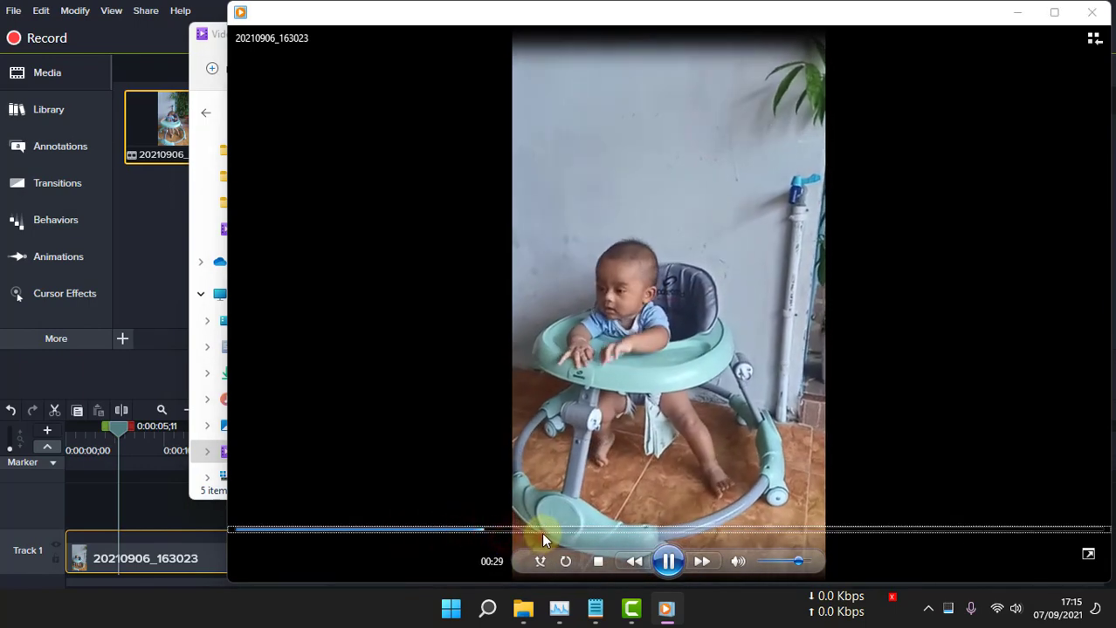
click(541, 531)
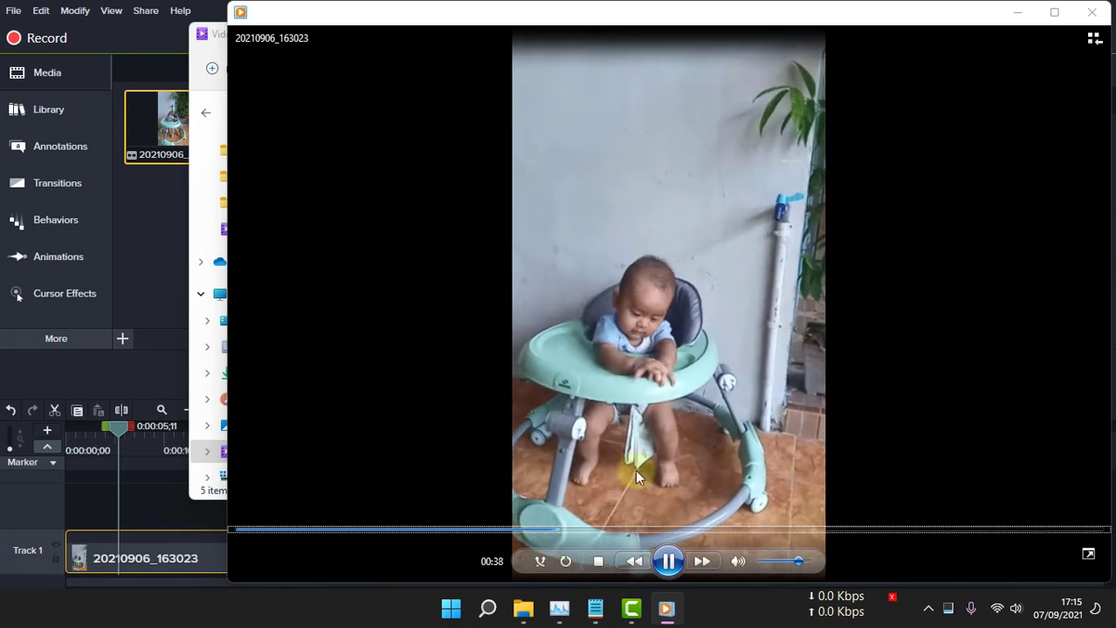
key(alt+F4)
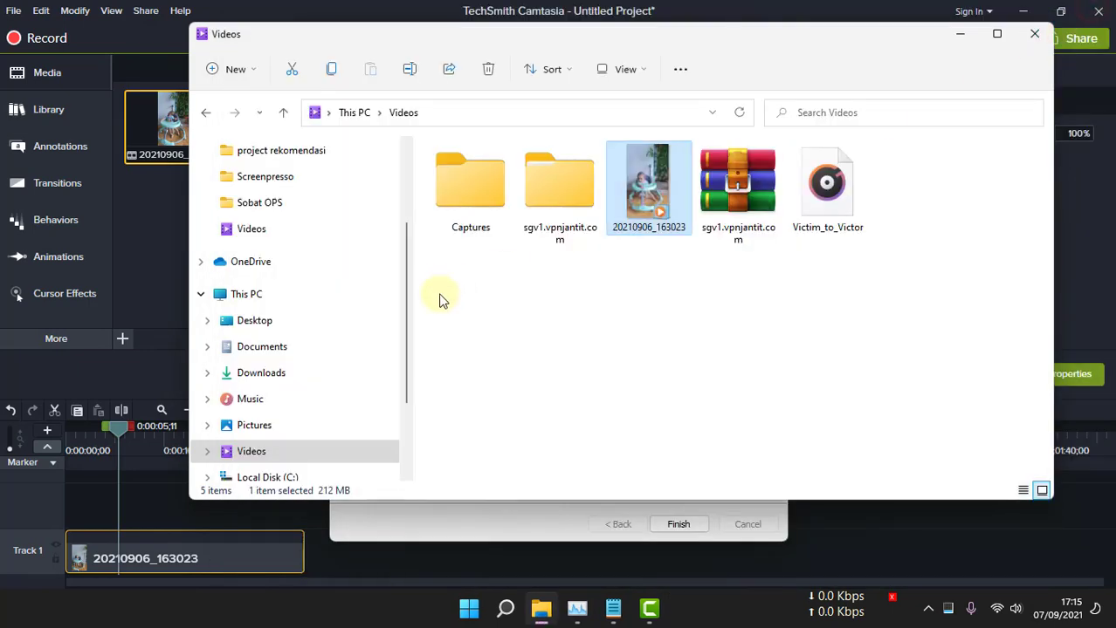
Step: Play the produced Coba 3 video from its folder in Documents\Camtasia to check its sound, and close the production results
scroll(340, 248, up, 1)
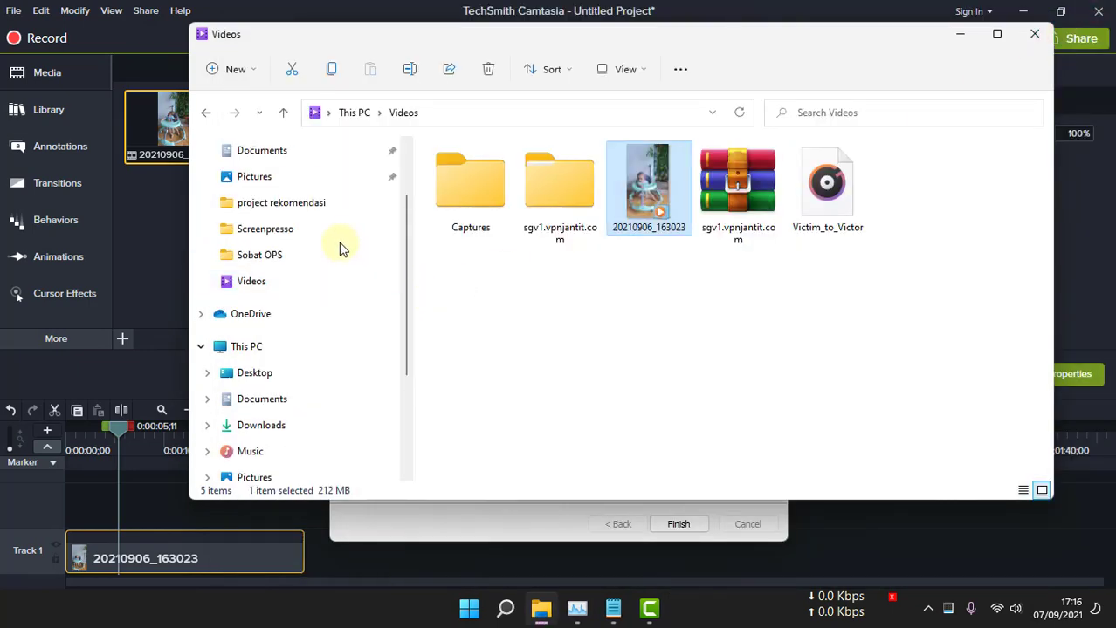
click(266, 153)
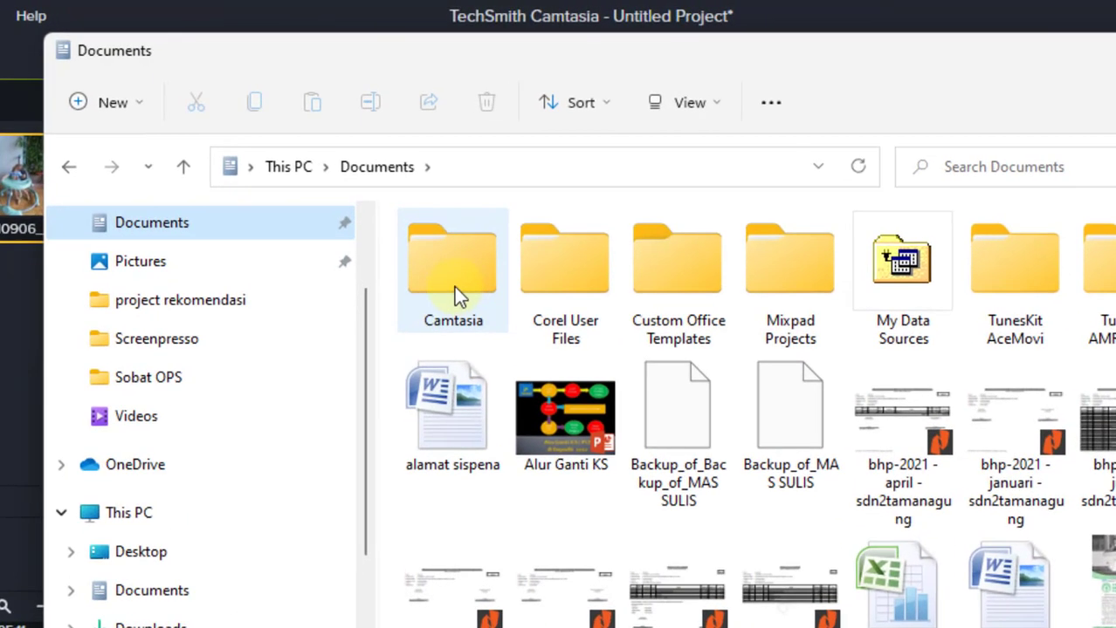
double_click(465, 197)
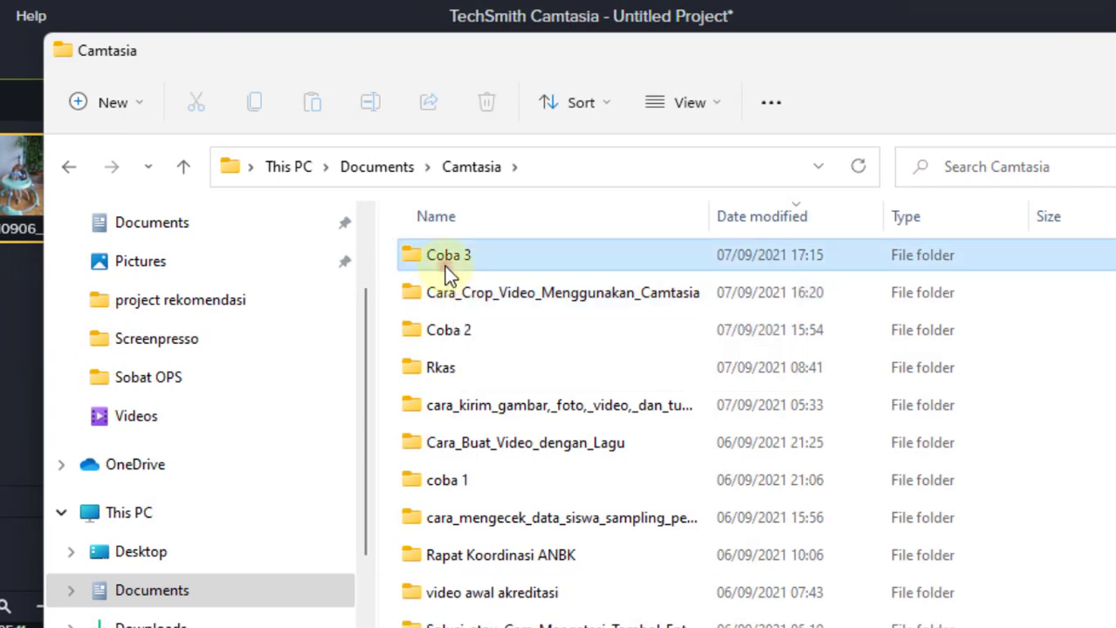
double_click(444, 264)
double_click(480, 291)
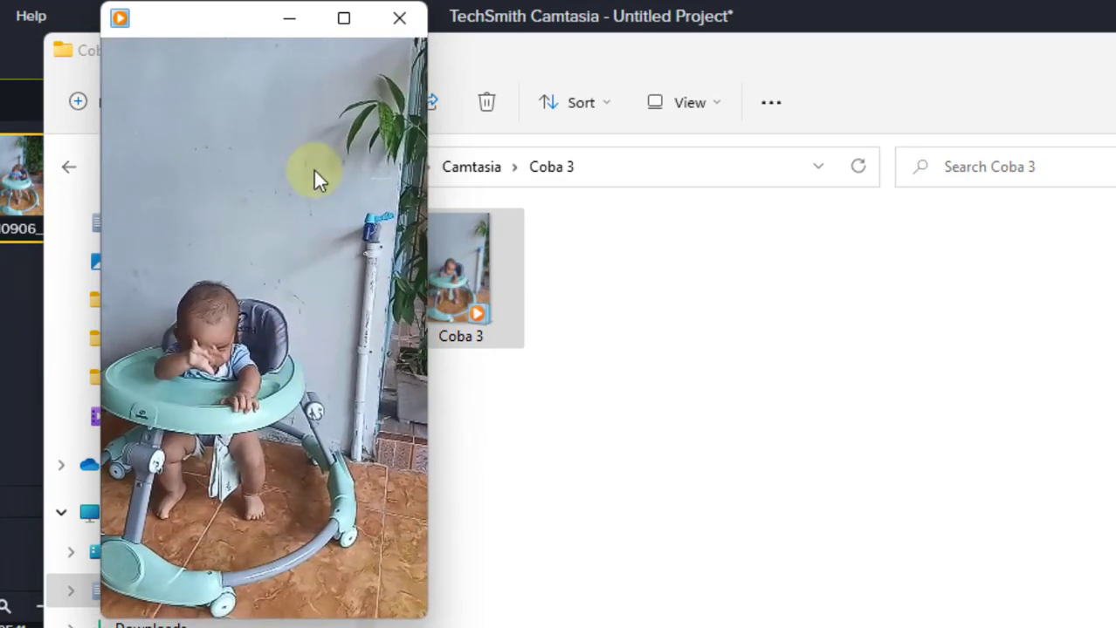
click(400, 18)
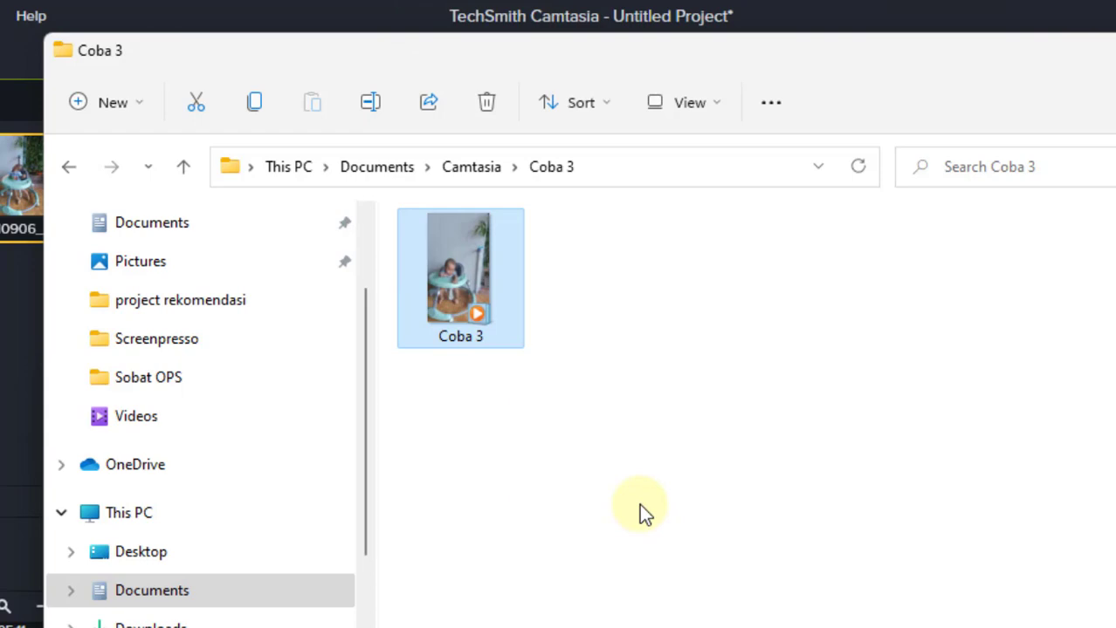
key(alt+F4)
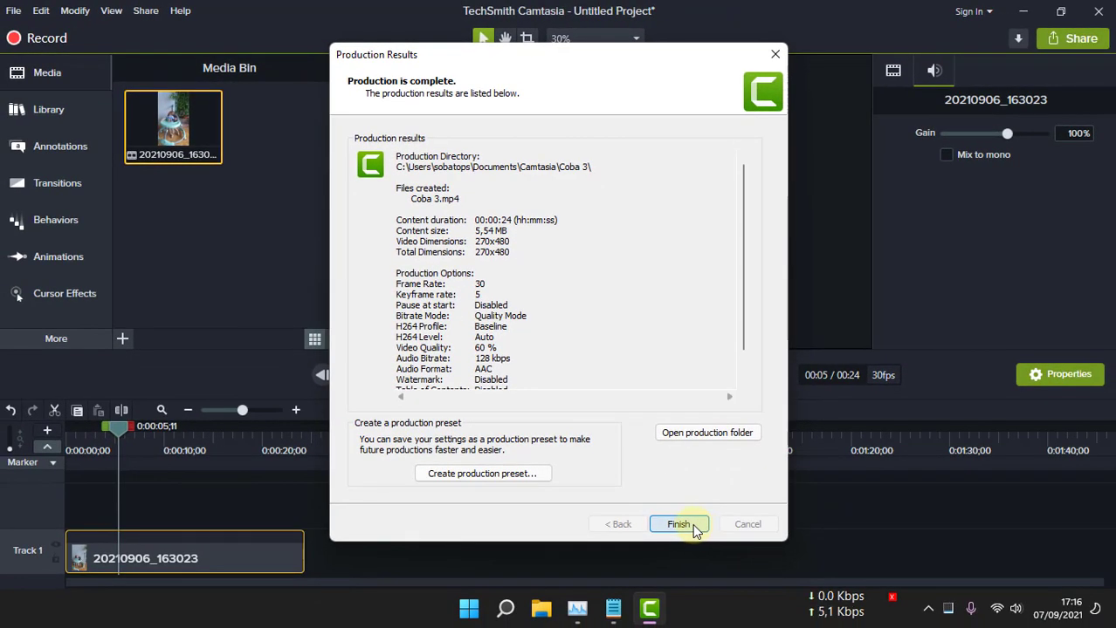
click(678, 524)
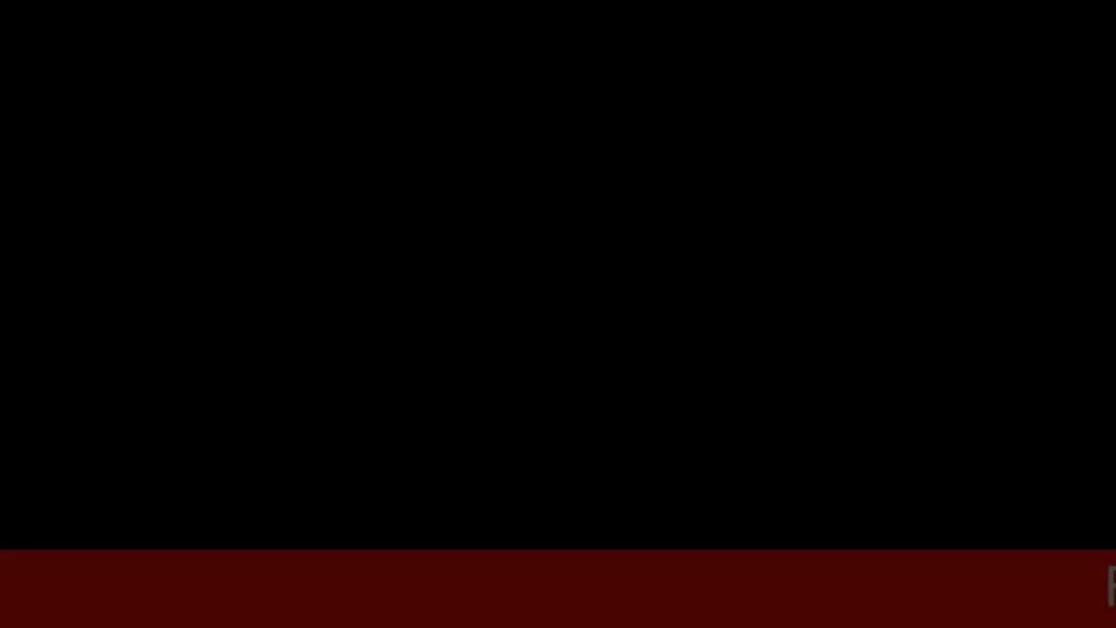